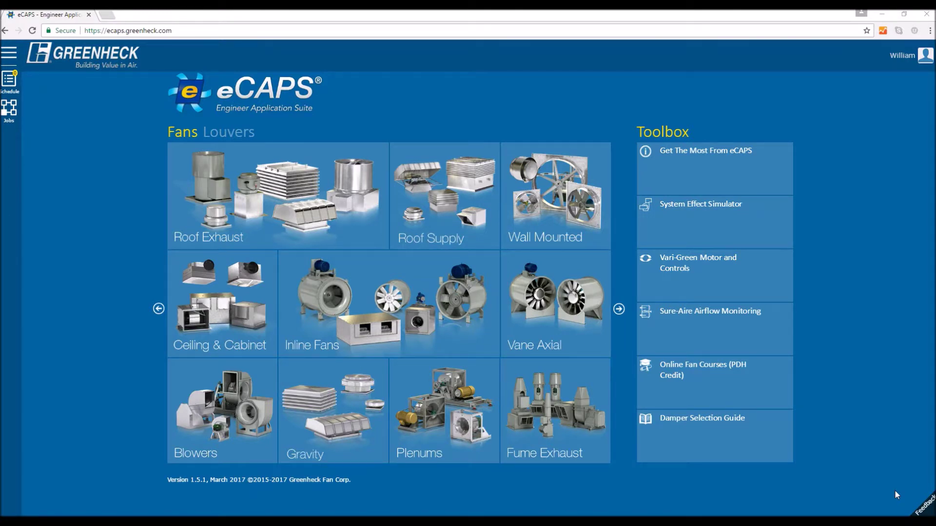
Begin an Inline Fans selection with Spark Resistant set to Spark B.
click(415, 303)
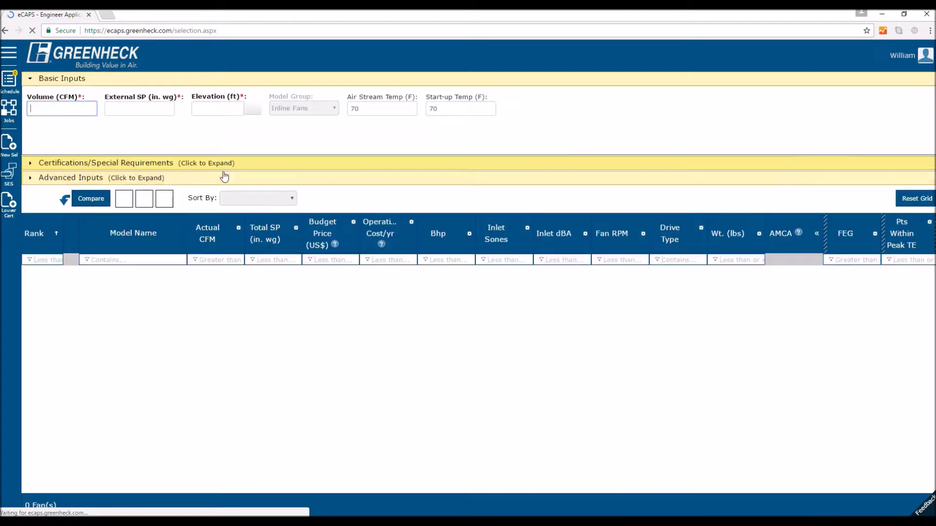
click(273, 168)
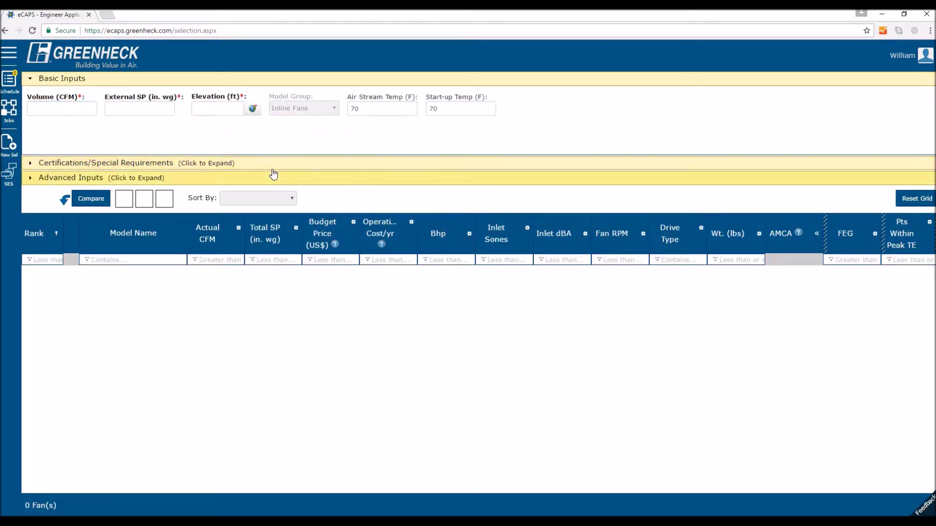
click(275, 177)
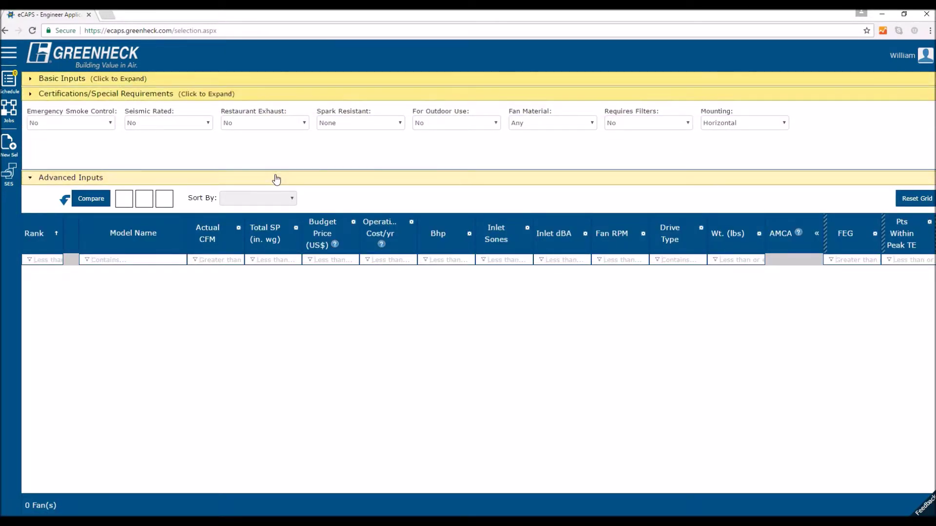
click(377, 122)
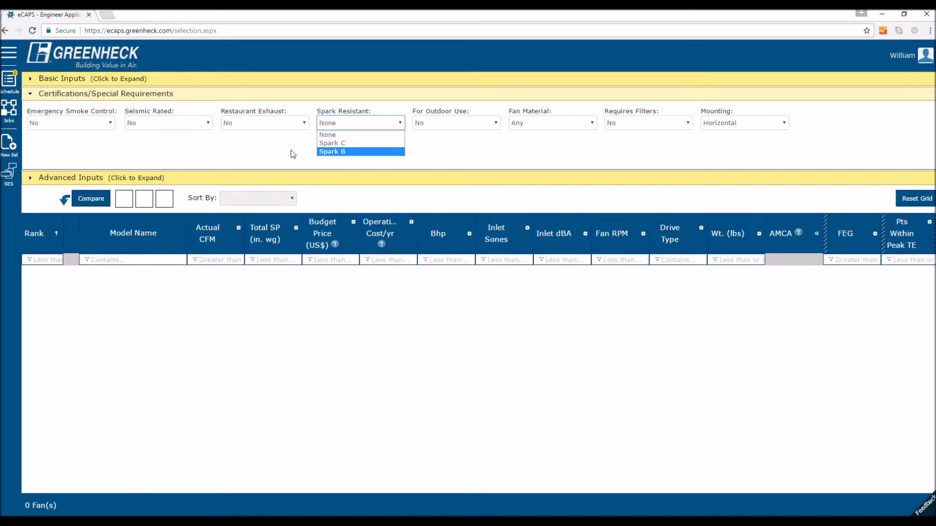
key(Up)
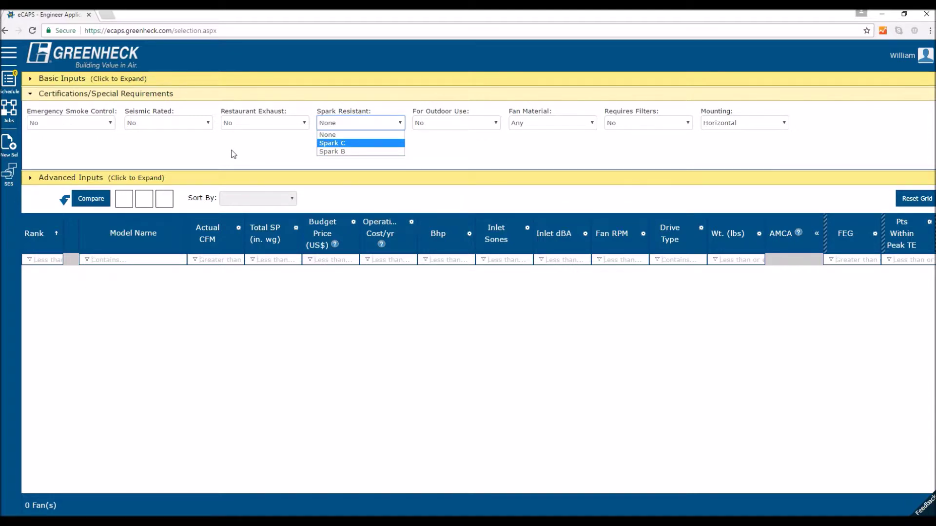
click(336, 151)
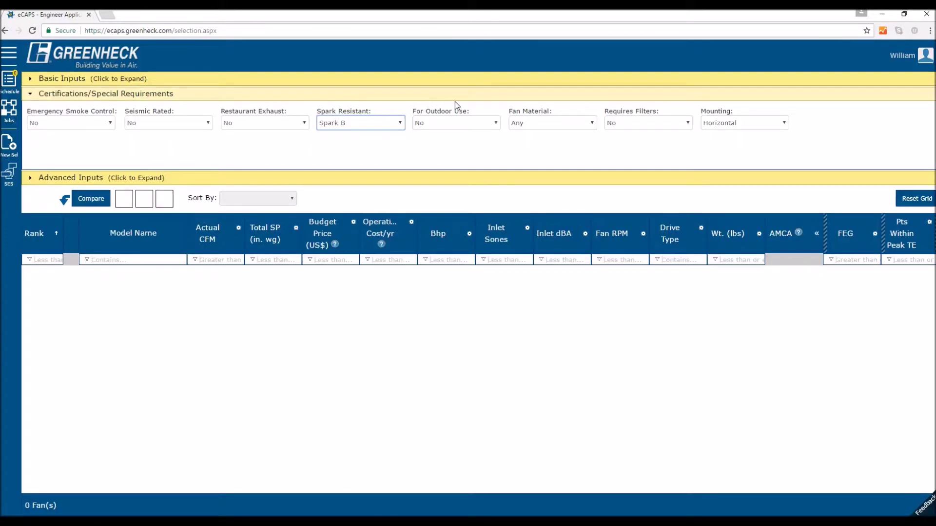
click(477, 81)
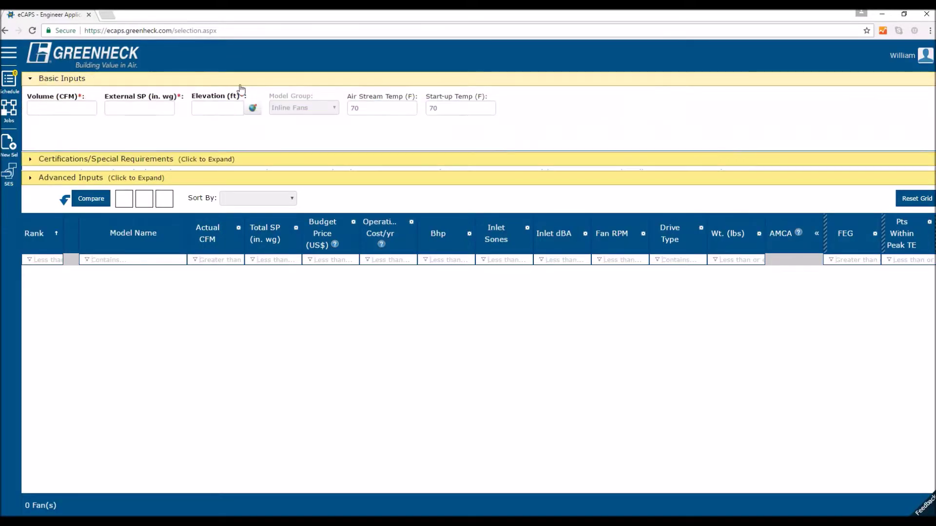
Enter 5000 CFM, 1.5 in. wg external SP and 2300 ft elevation to list inline fans.
click(42, 115)
text(5000)
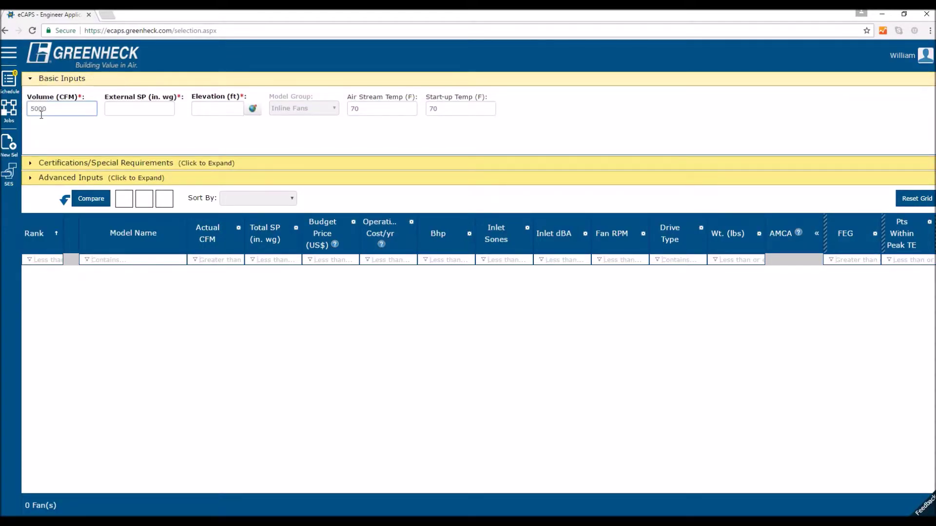
key(Tab)
text(1.5)
key(Tab)
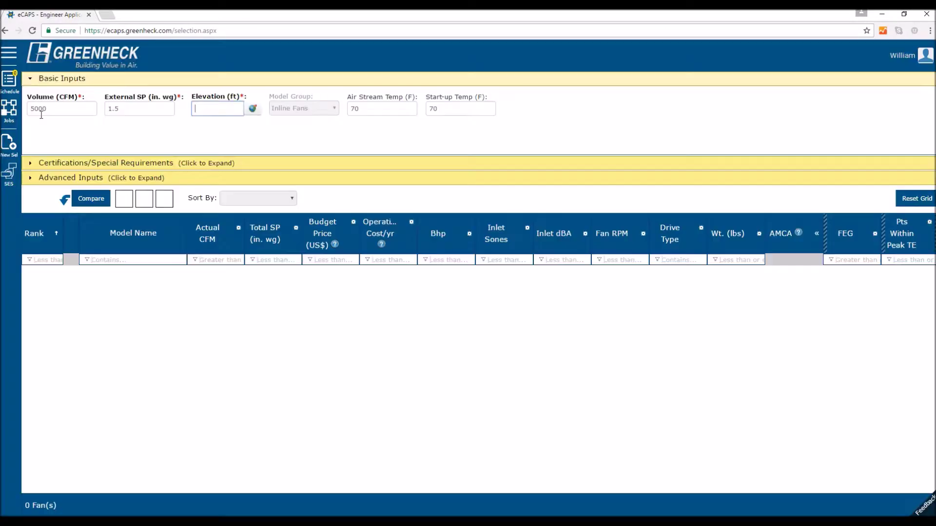
text(2300)
key(Tab)
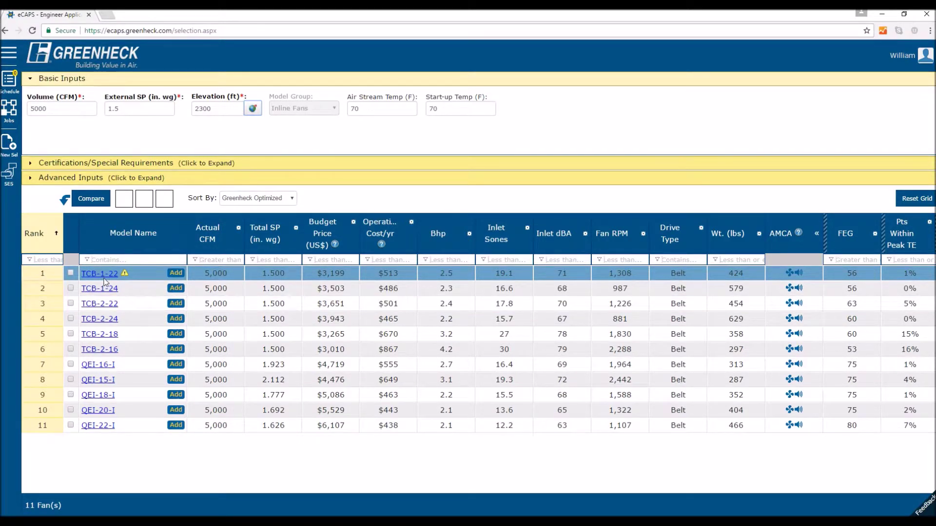
Check TCB-1-22's speed caution, then view TCB-1-24's Min/Max Speed curves and Customize fields.
click(125, 273)
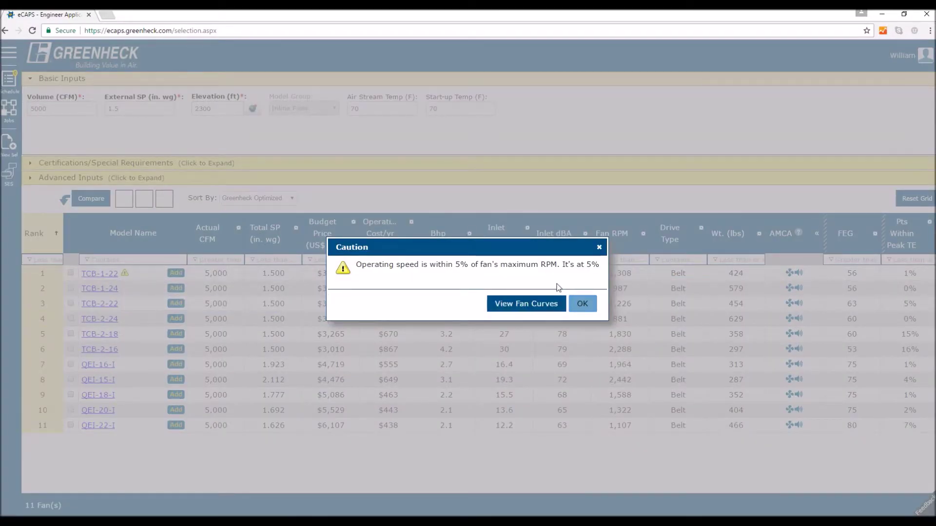
click(580, 304)
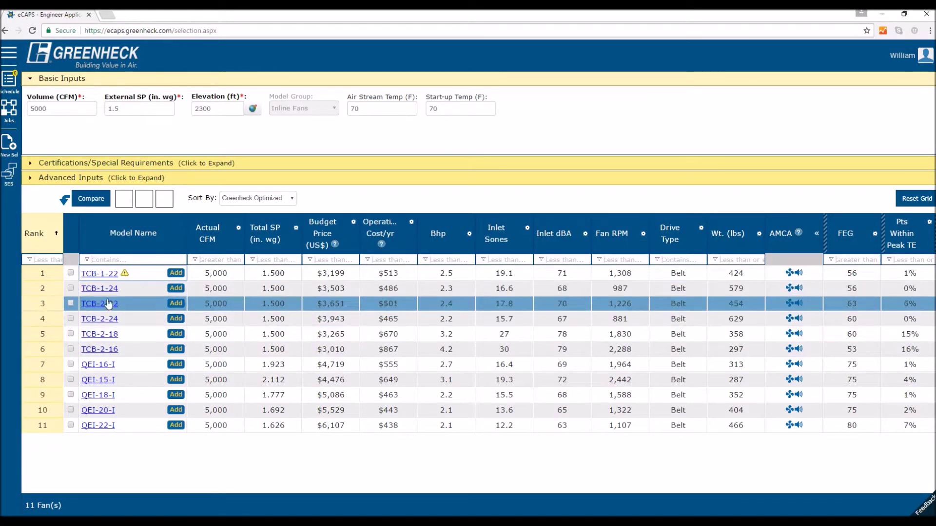
click(109, 289)
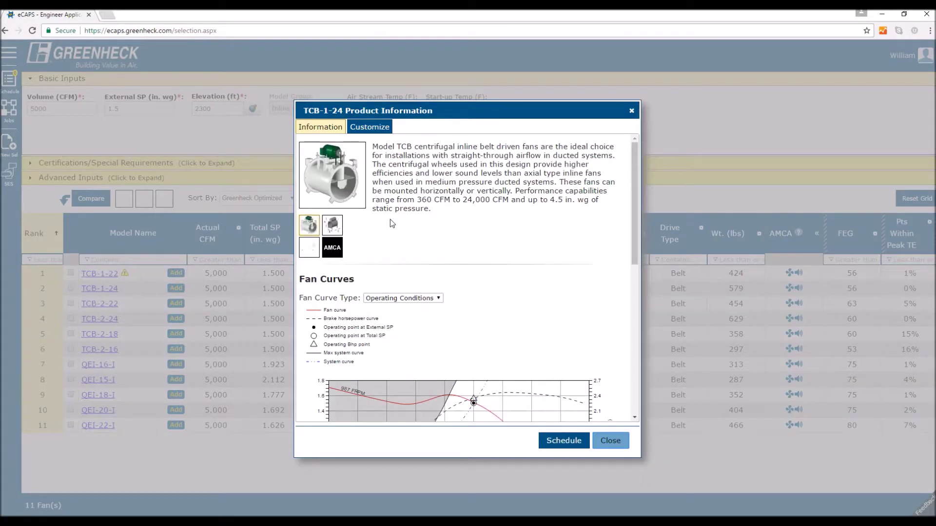
scroll(516, 317, down, 3)
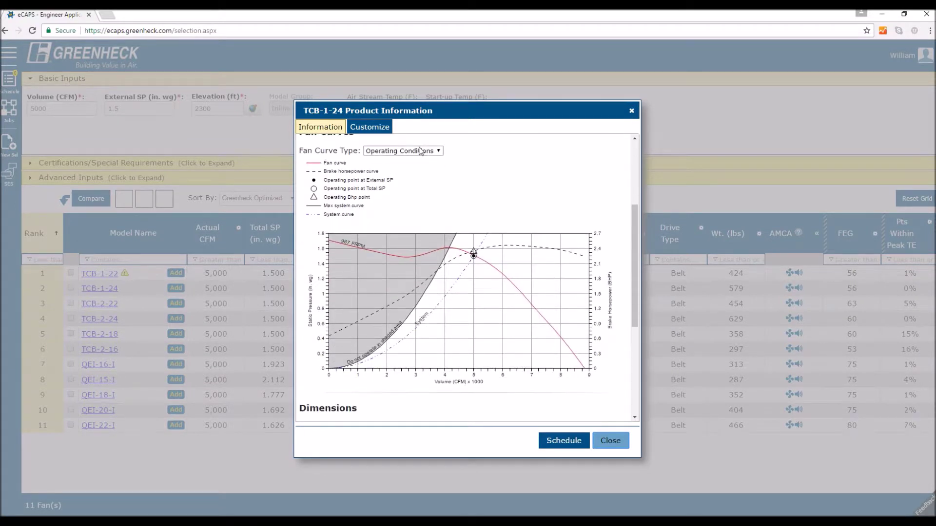
click(424, 151)
click(418, 169)
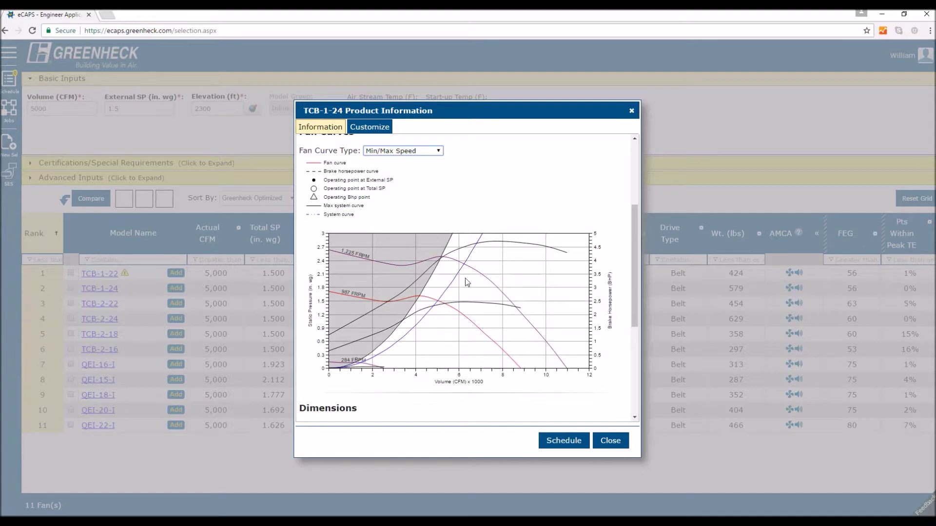
scroll(476, 366, down, 4)
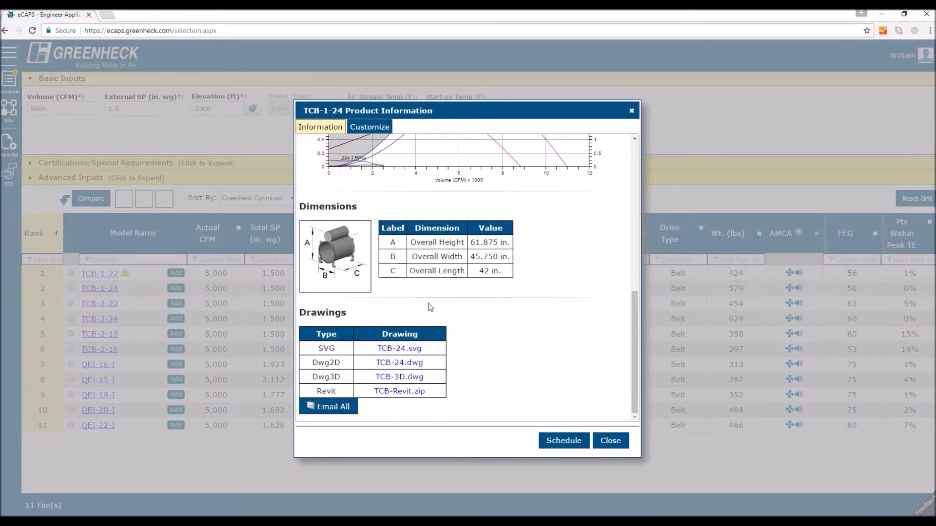
scroll(427, 305, up, 6)
click(372, 128)
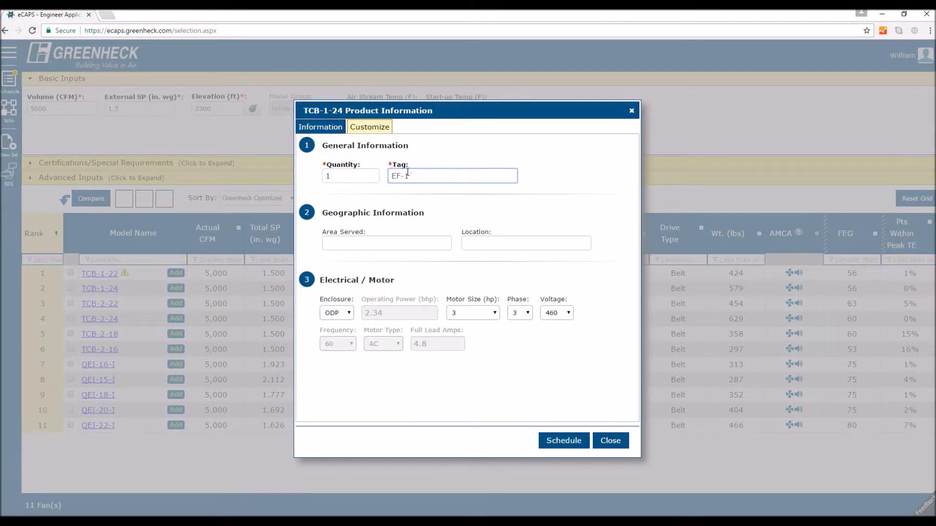
Schedule TCB-1-24 tagged EF-1 and return to the eCAPS home page.
key(Tab)
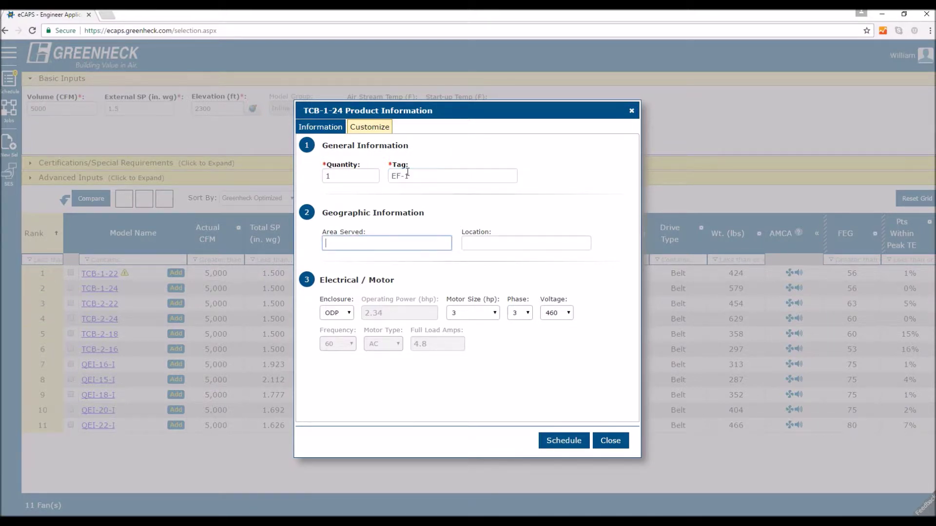
click(559, 441)
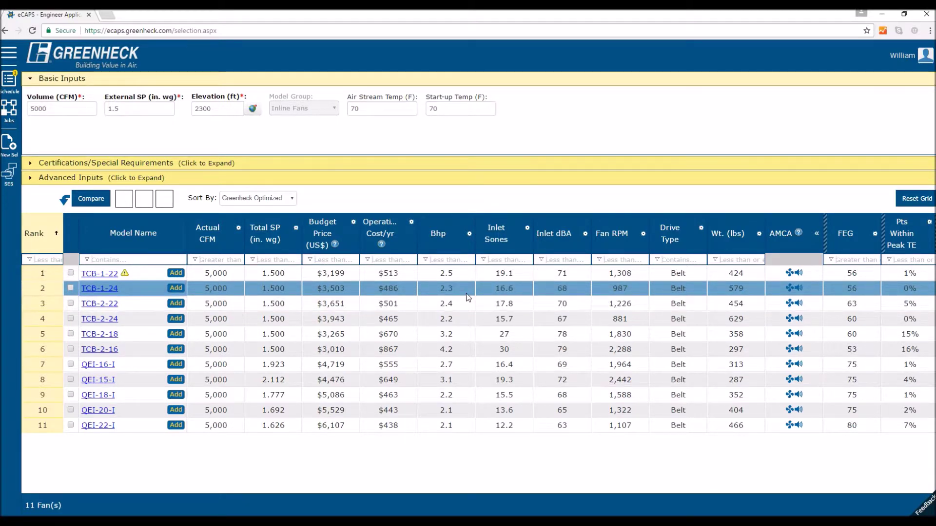
click(70, 62)
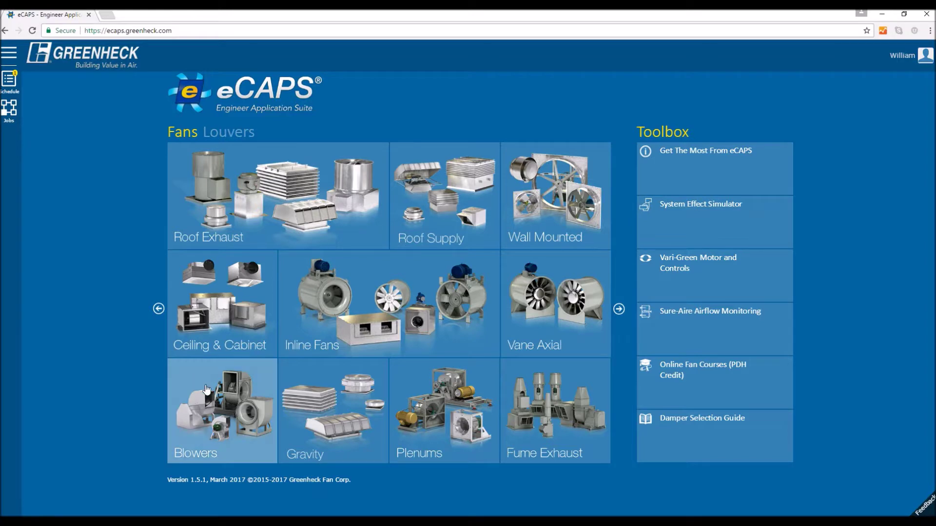
Start a Blowers selection requiring Spark A spark-resistant construction.
click(219, 403)
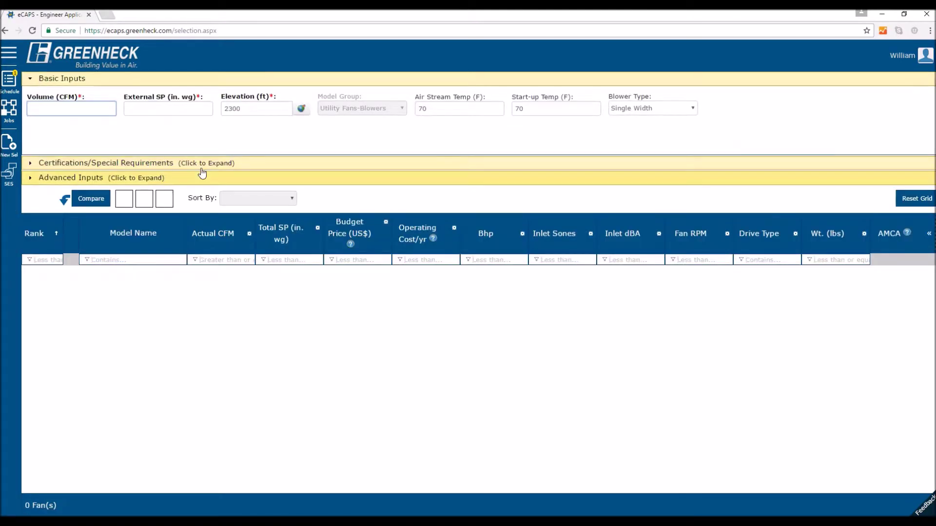
click(204, 166)
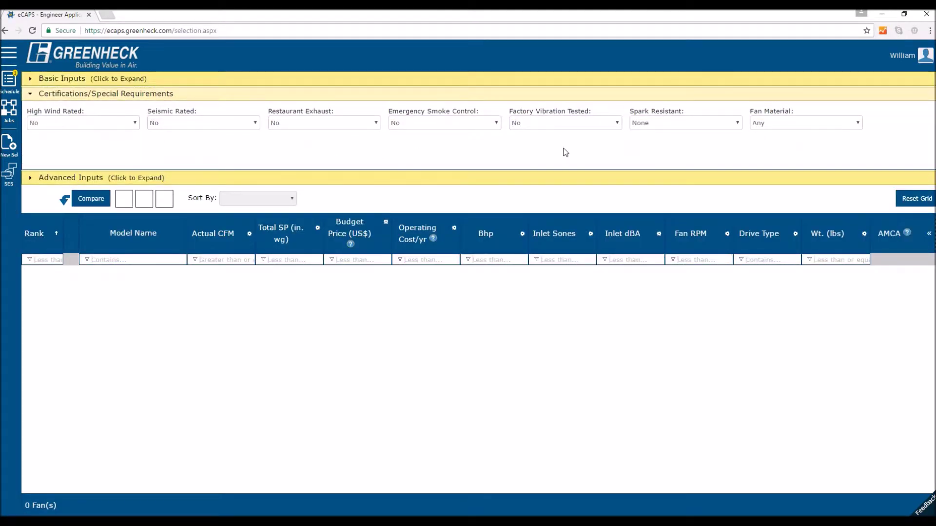
click(678, 122)
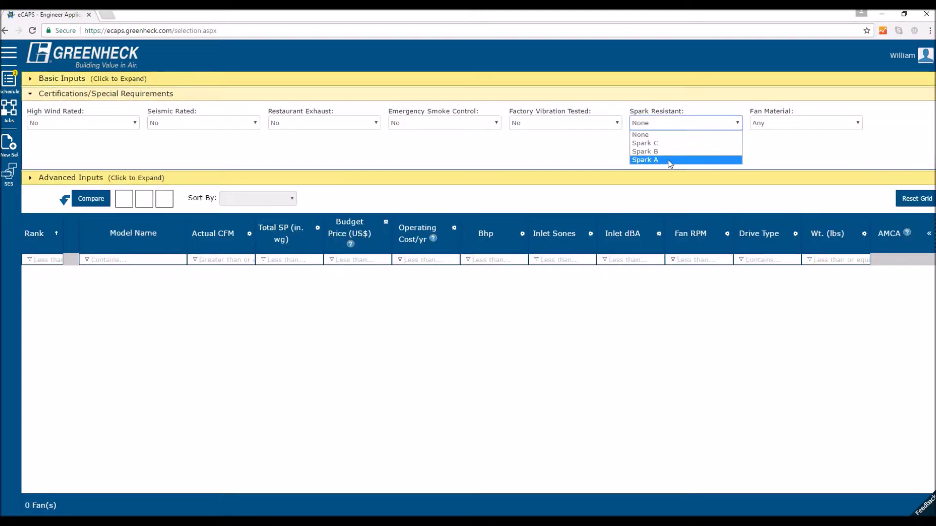
click(670, 159)
Enter 15000 CFM at 3 in. wg to list 20 CSW-family blowers.
click(296, 81)
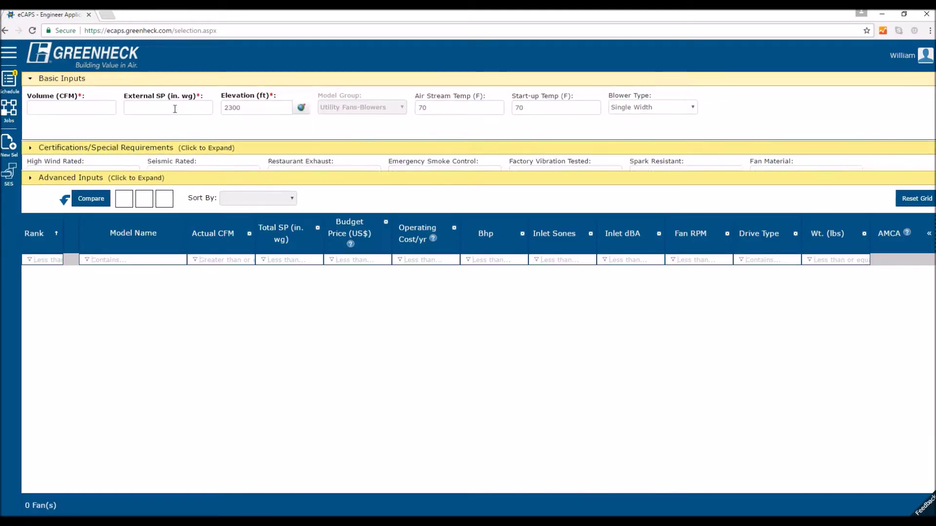
click(98, 109)
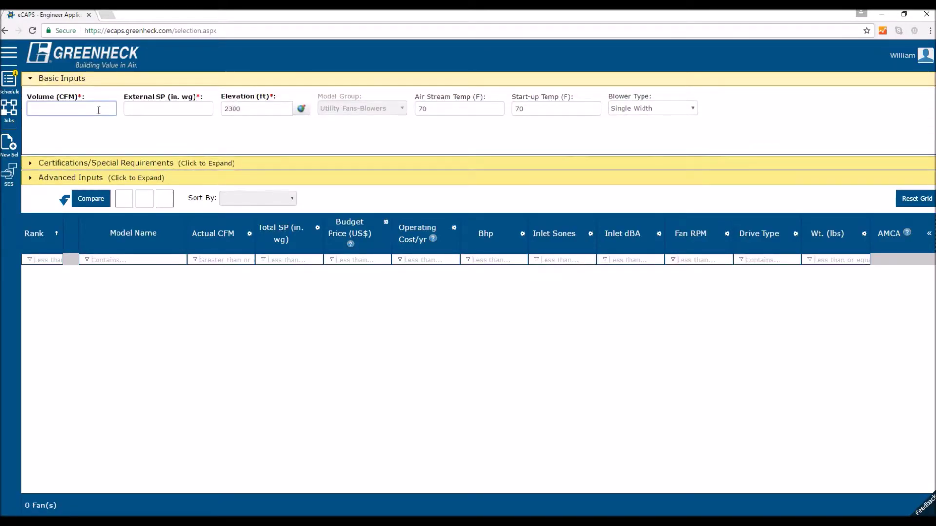
key(Tab)
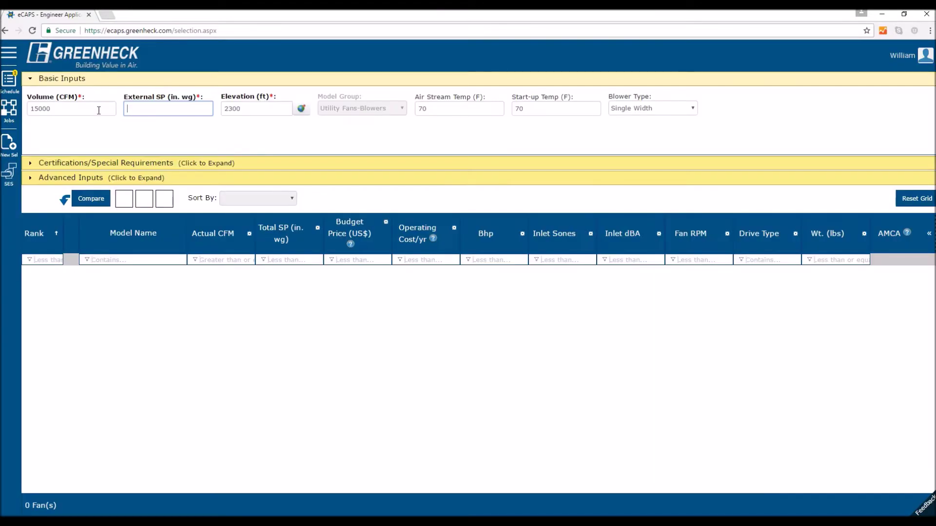
text(3)
key(Tab)
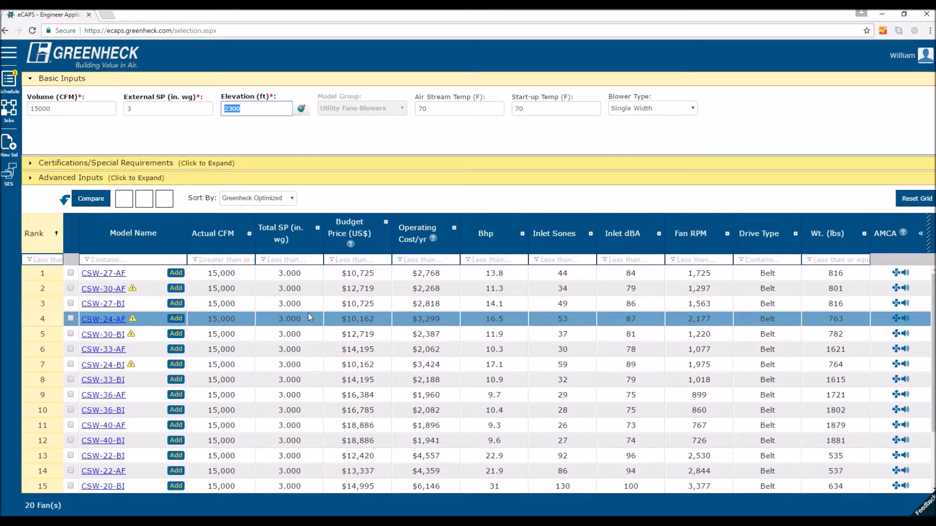
scroll(267, 338, down, 2)
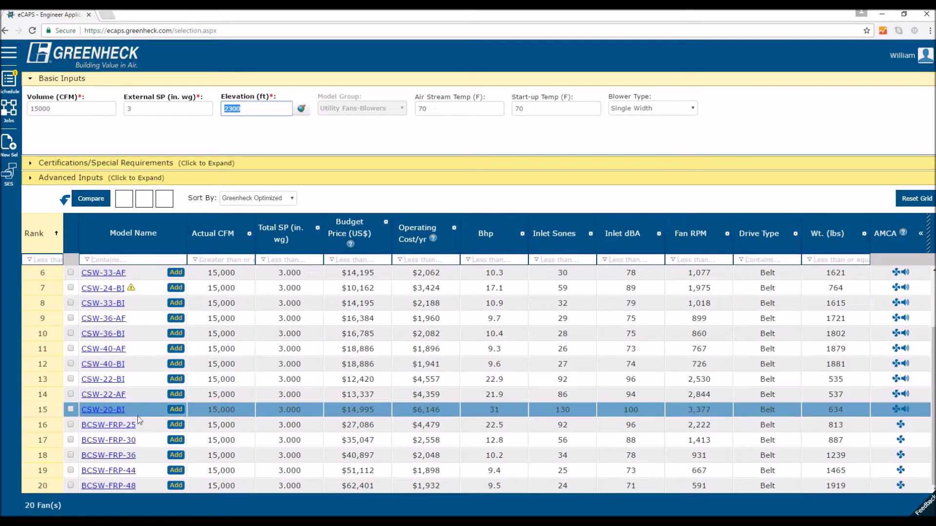
scroll(126, 463, up, 2)
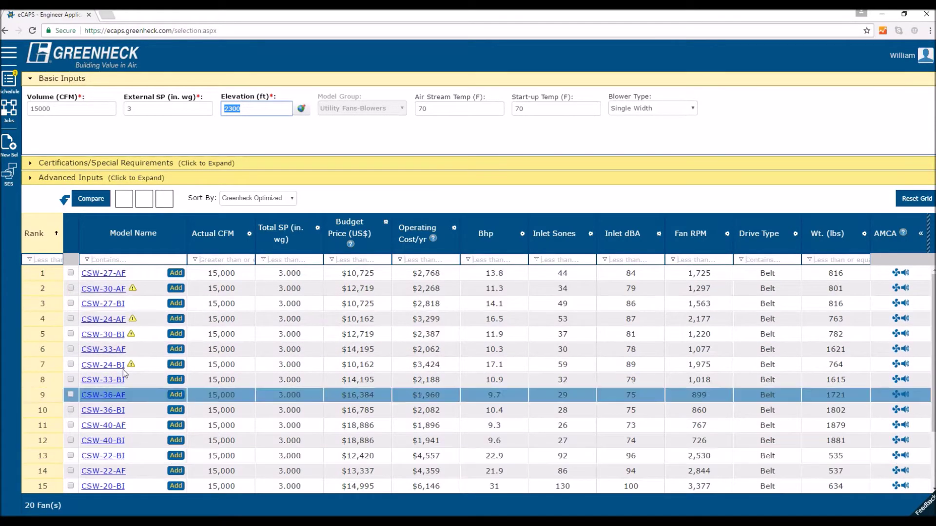
Review CSW-27-AF's Min/Max Speed curves and Customize fields, then close without scheduling.
click(120, 278)
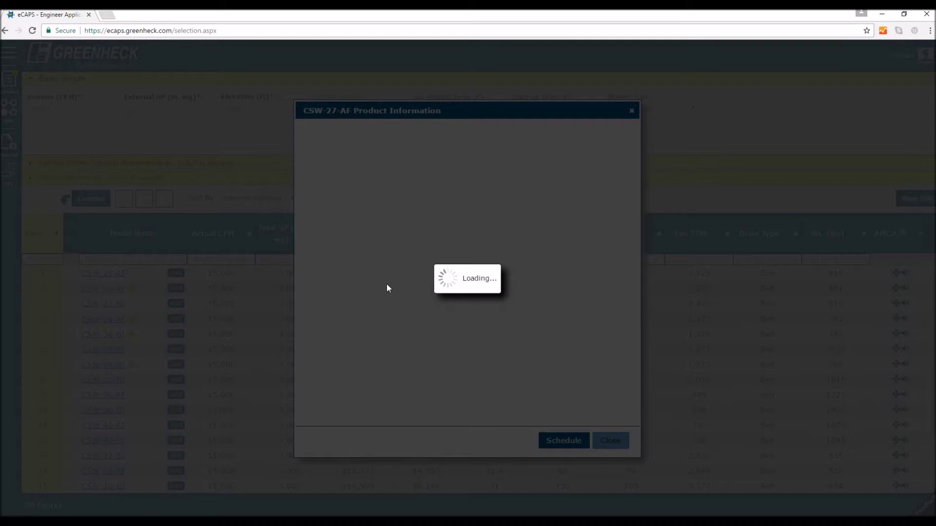
scroll(424, 348, down, 1)
scroll(423, 348, down, 3)
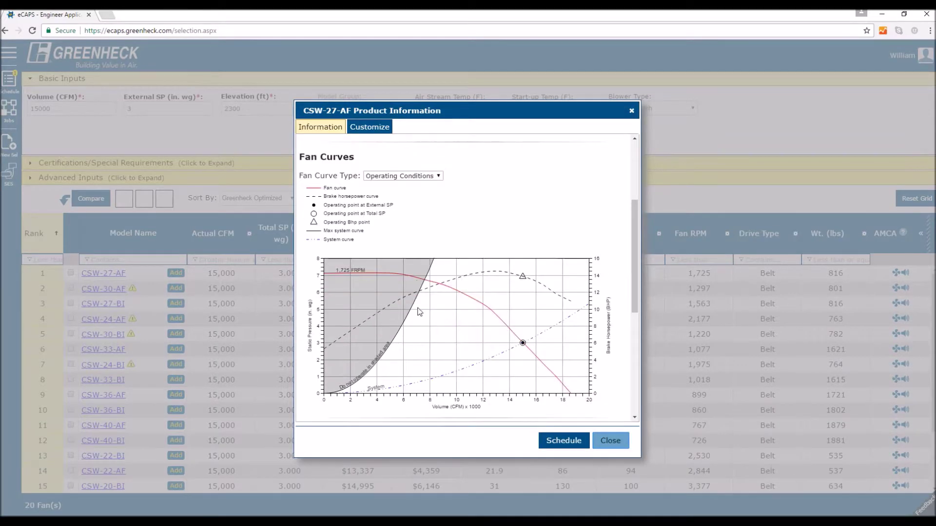
click(417, 177)
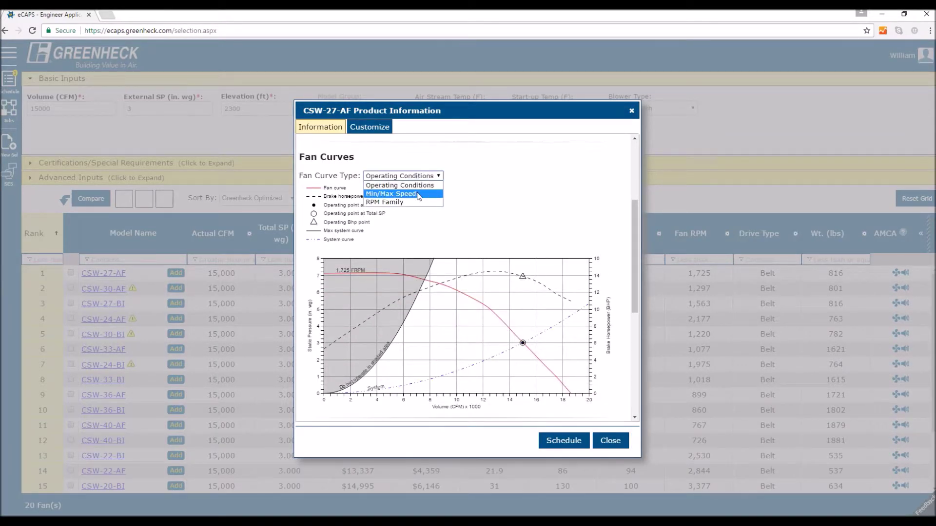
click(419, 193)
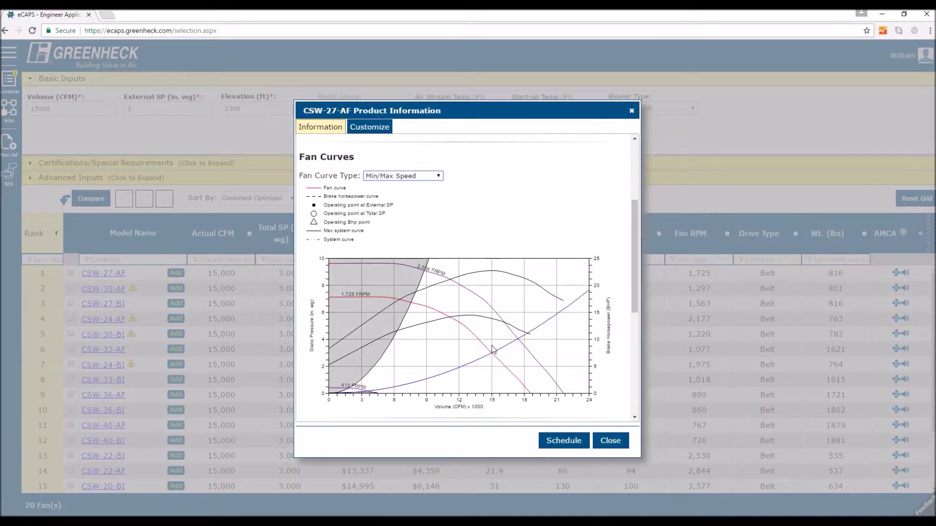
click(377, 130)
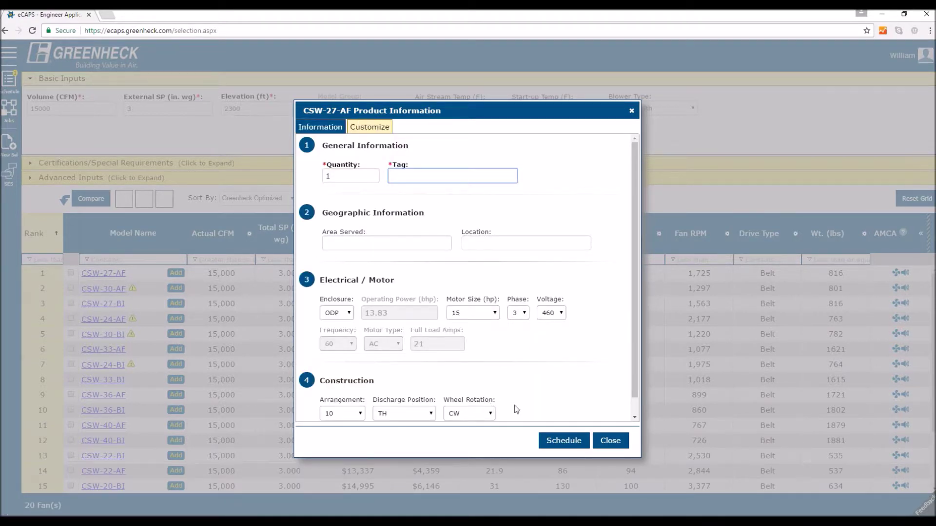
click(610, 440)
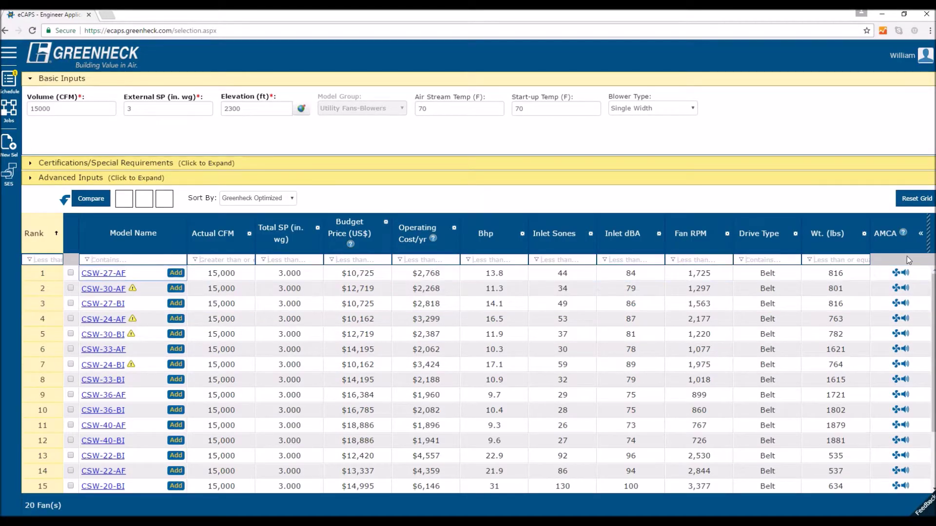
Add the FEG and Pts Within Peak TE columns to the results grid.
click(865, 237)
click(863, 276)
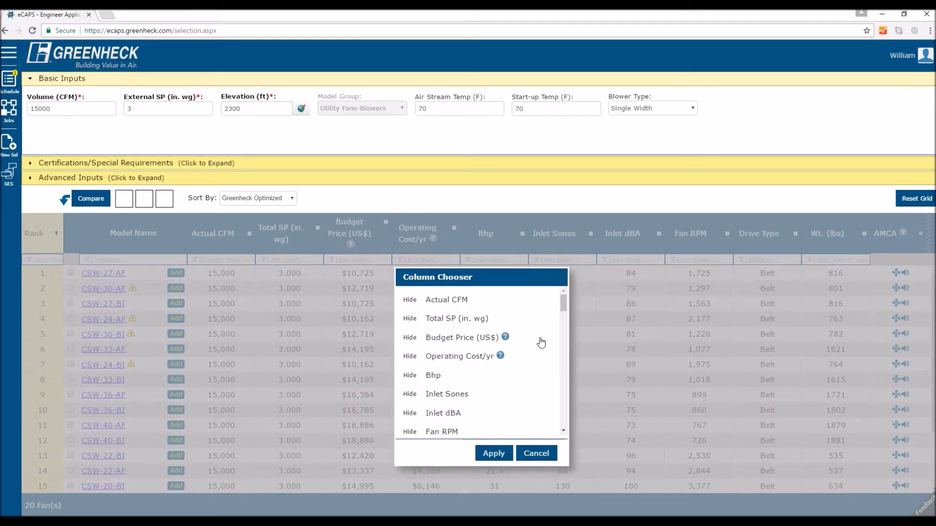
scroll(519, 345, down, 6)
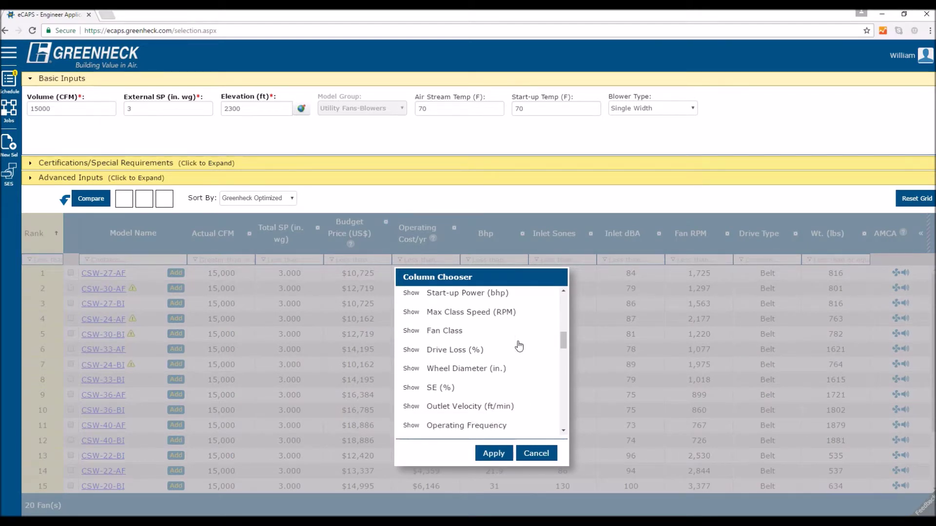
scroll(519, 345, down, 5)
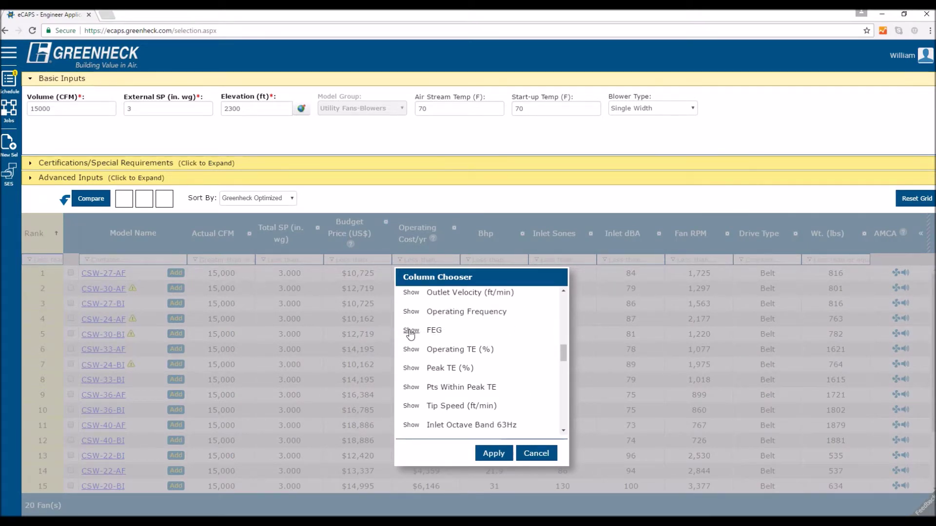
click(411, 332)
click(411, 399)
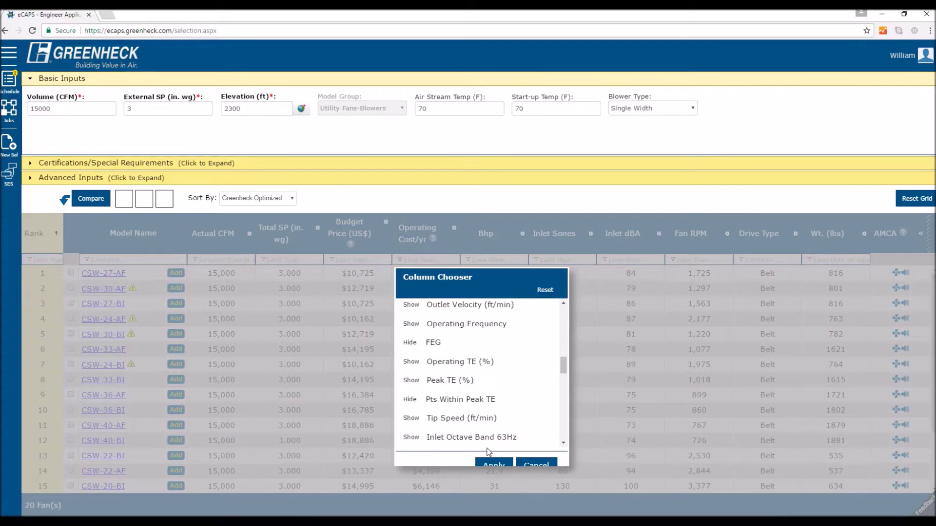
click(494, 464)
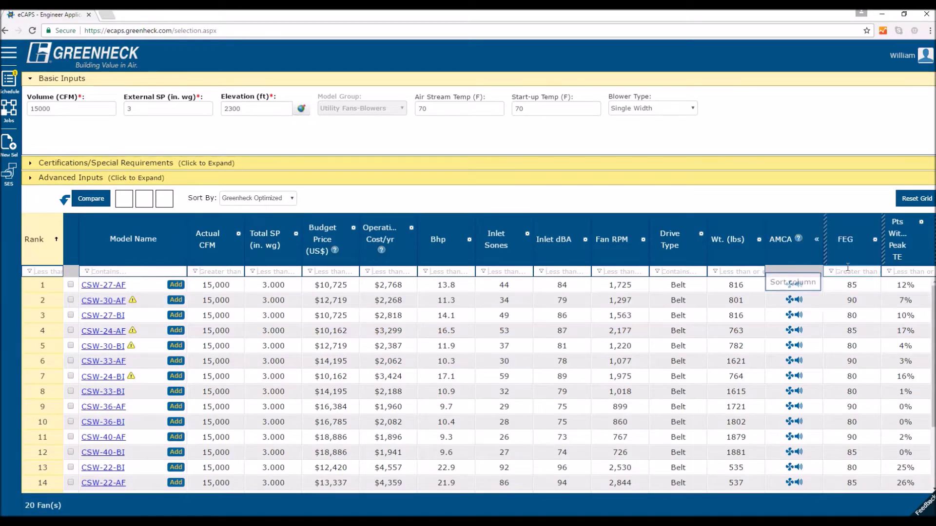
Filter FEG at 57 and Pts Within Peak TE at 15, leaving 14 fans.
click(855, 271)
text(57)
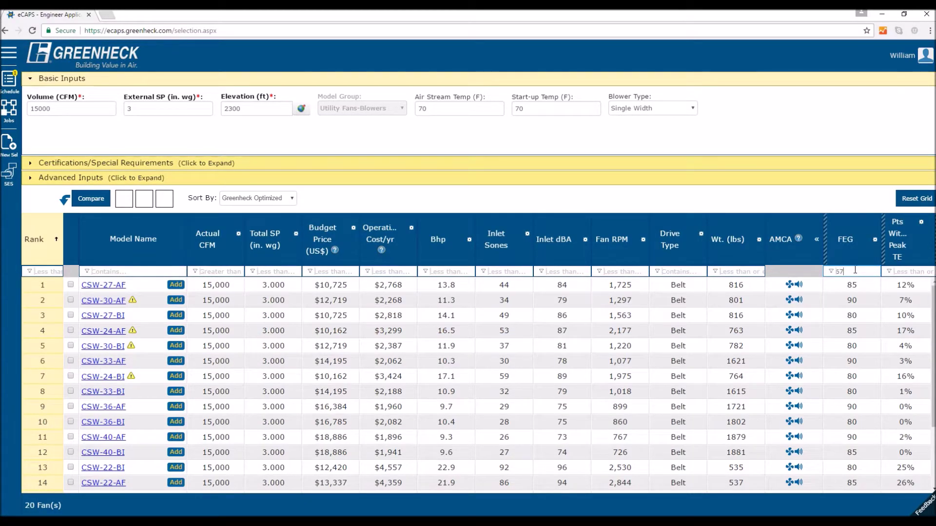
click(911, 271)
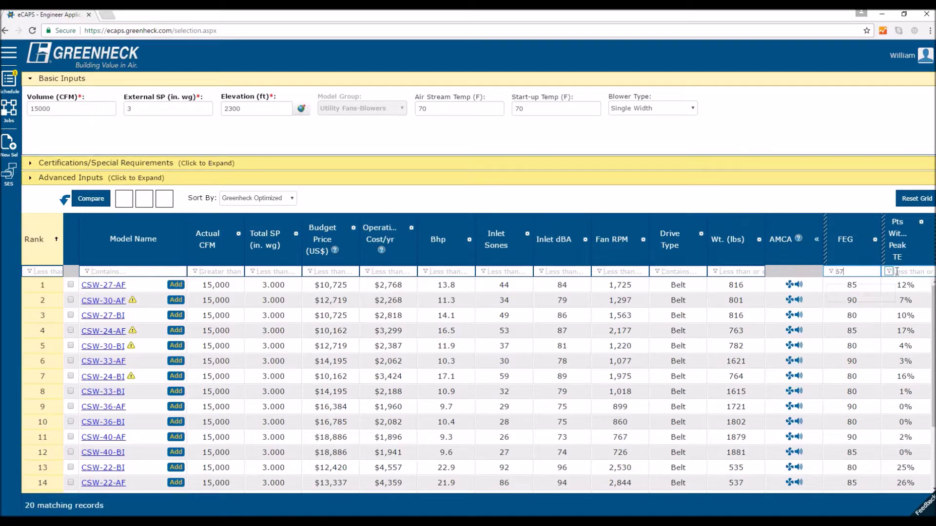
text(15)
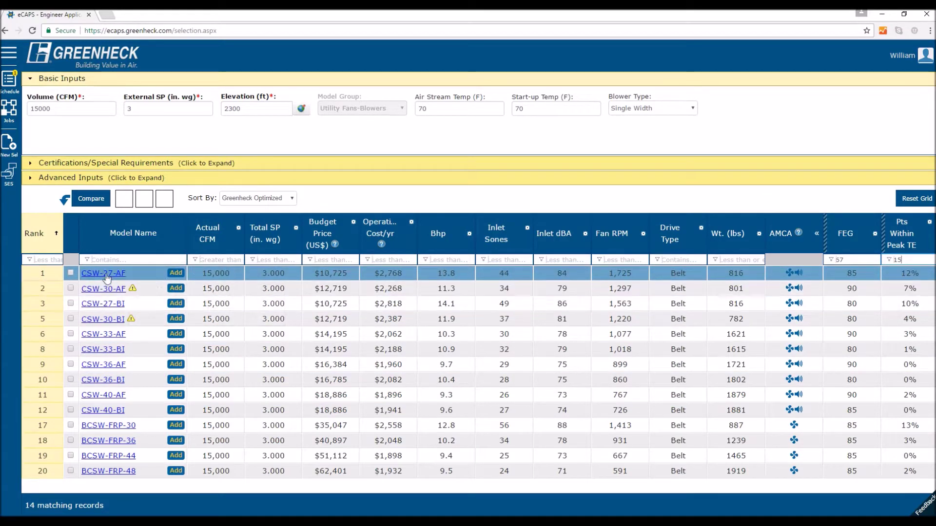
Open CSW-27-AF, view its Min/Max Speed curves, and schedule it as EF-2.
click(115, 276)
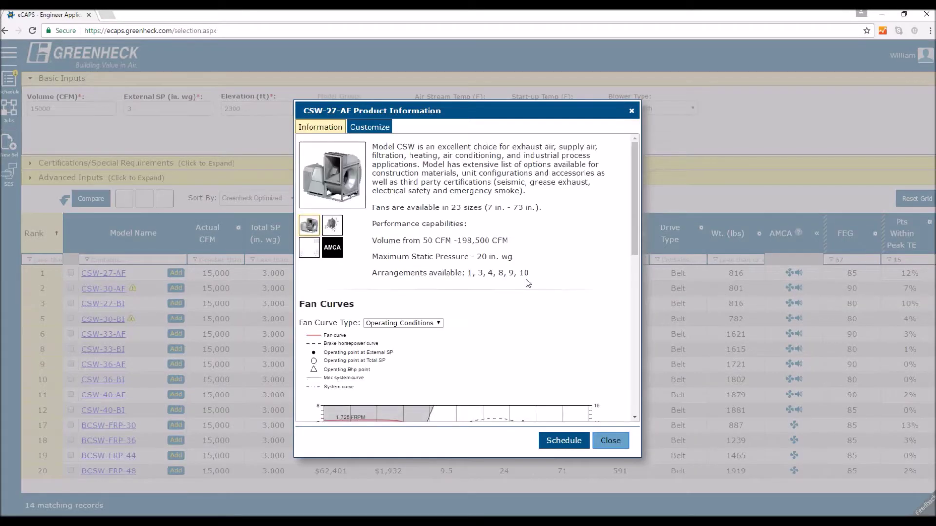
scroll(513, 311, down, 7)
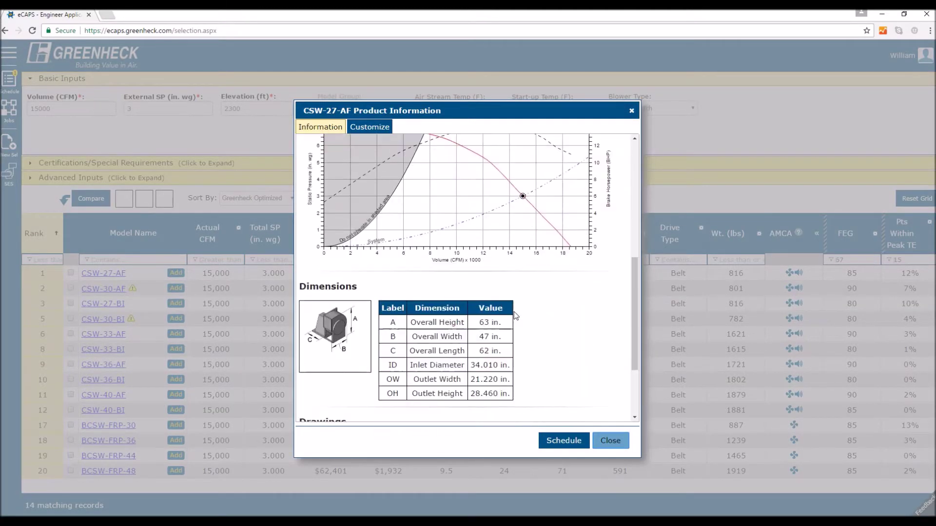
scroll(513, 311, up, 4)
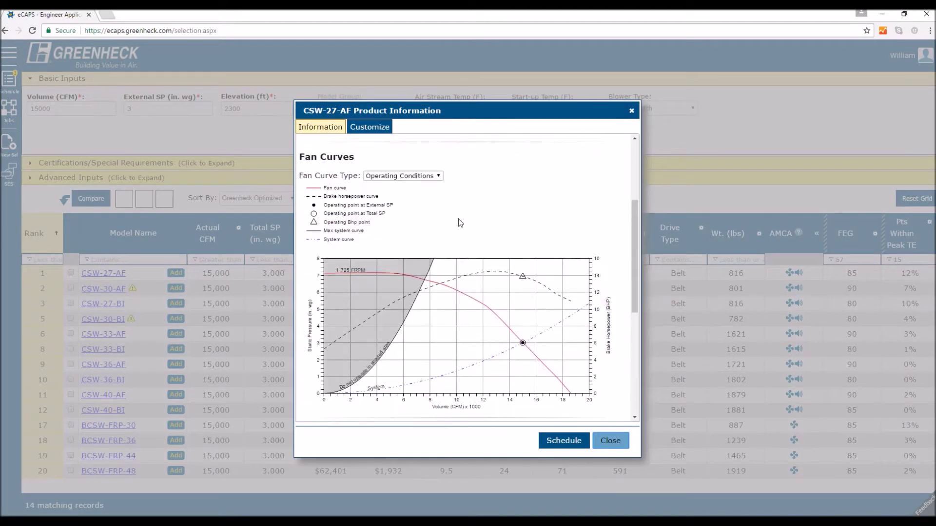
click(438, 175)
click(434, 194)
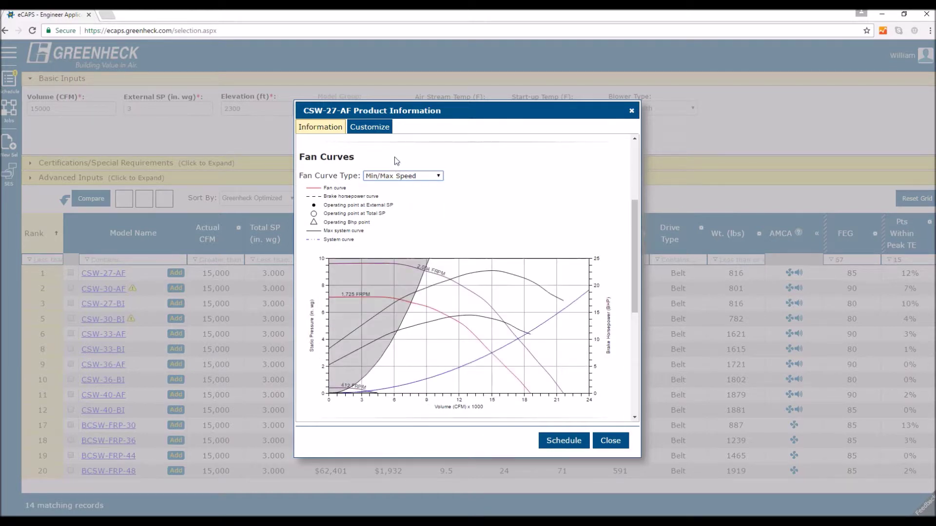
click(390, 128)
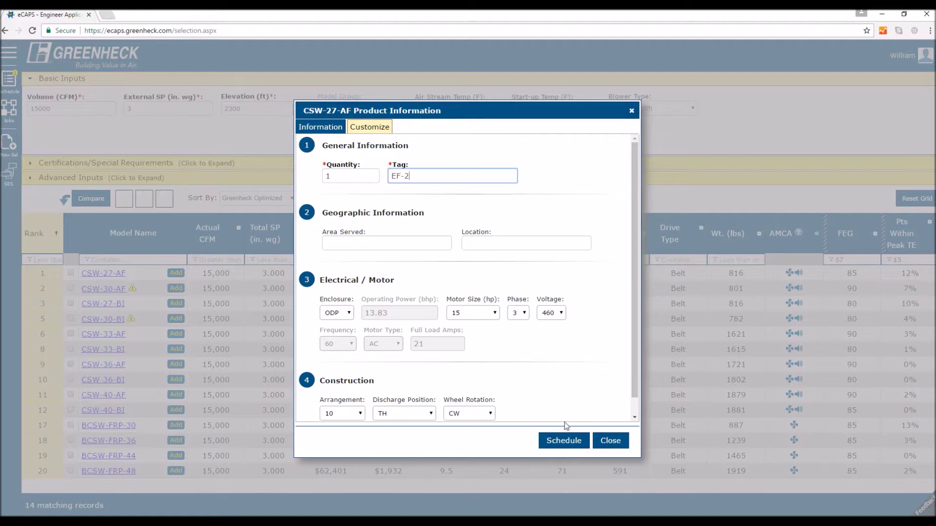
click(565, 441)
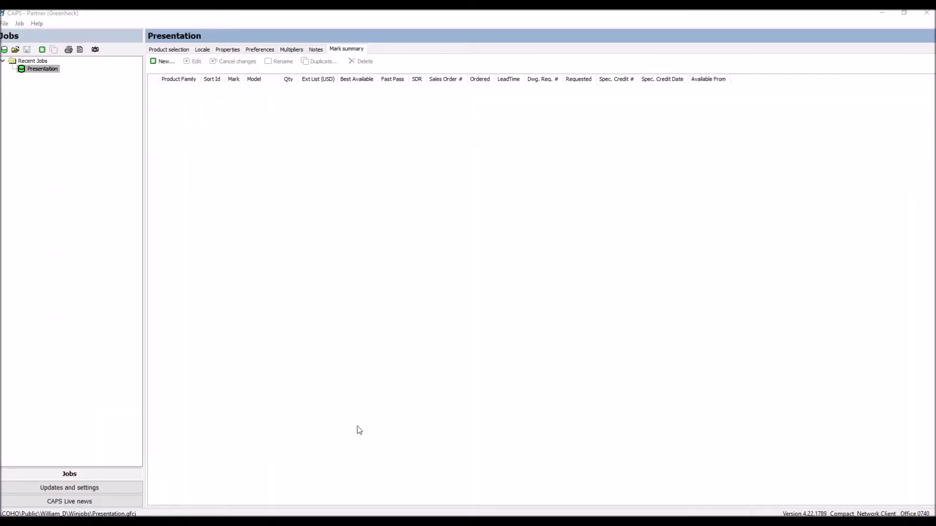
Create a new Spark resistant fans mark named EF-1 in the Presentation job.
click(44, 50)
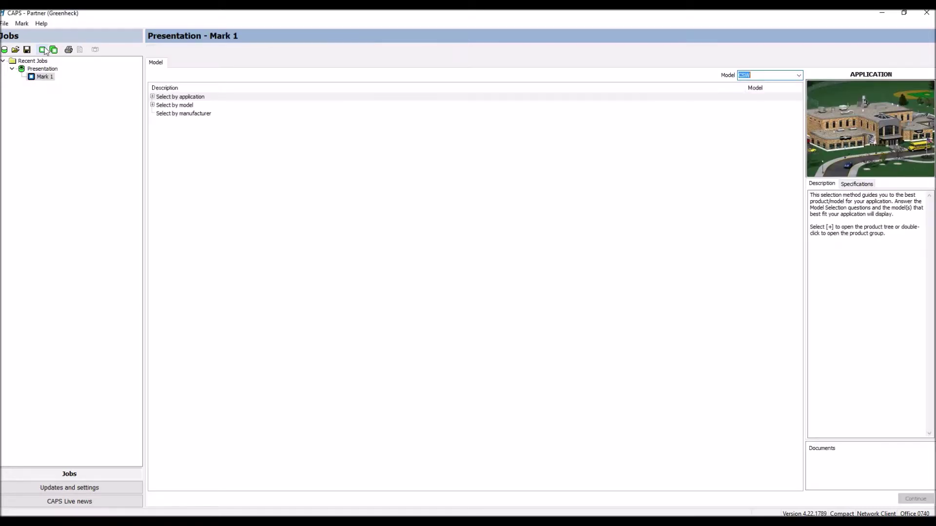
click(153, 97)
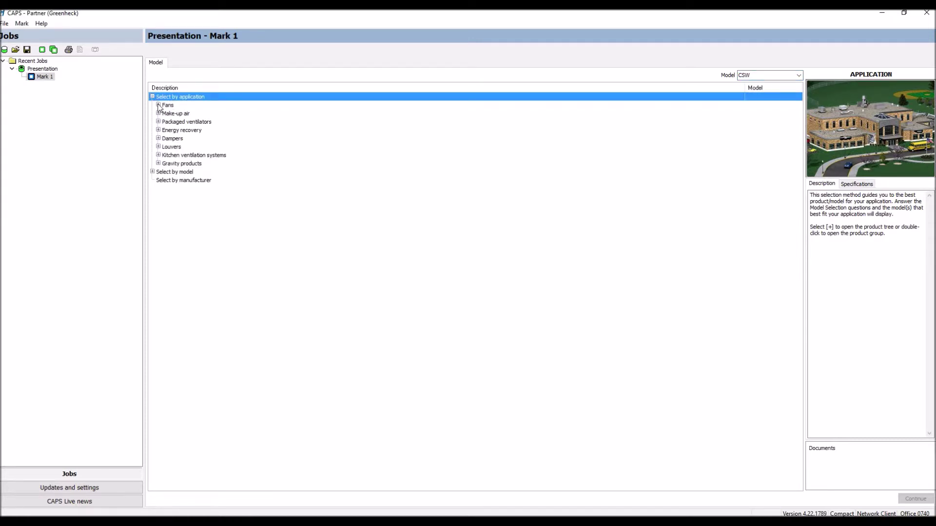
click(158, 105)
click(184, 198)
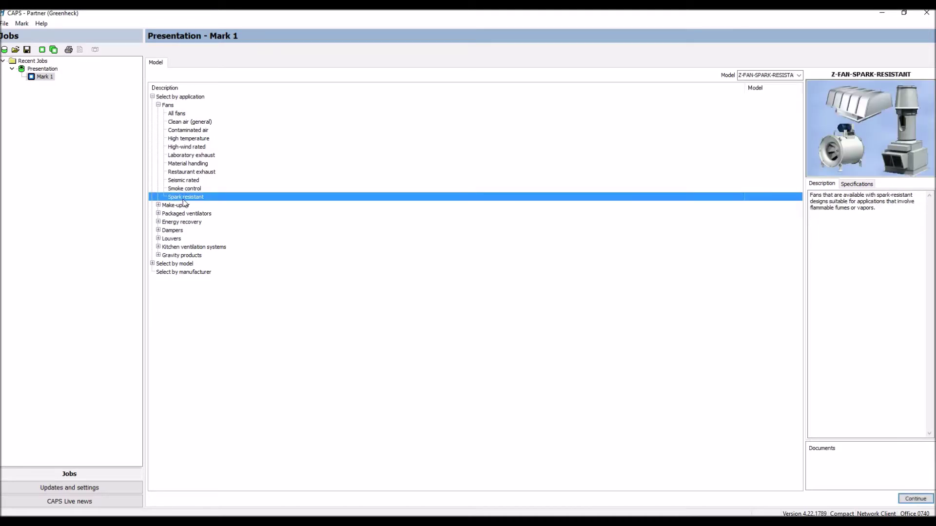
double_click(183, 197)
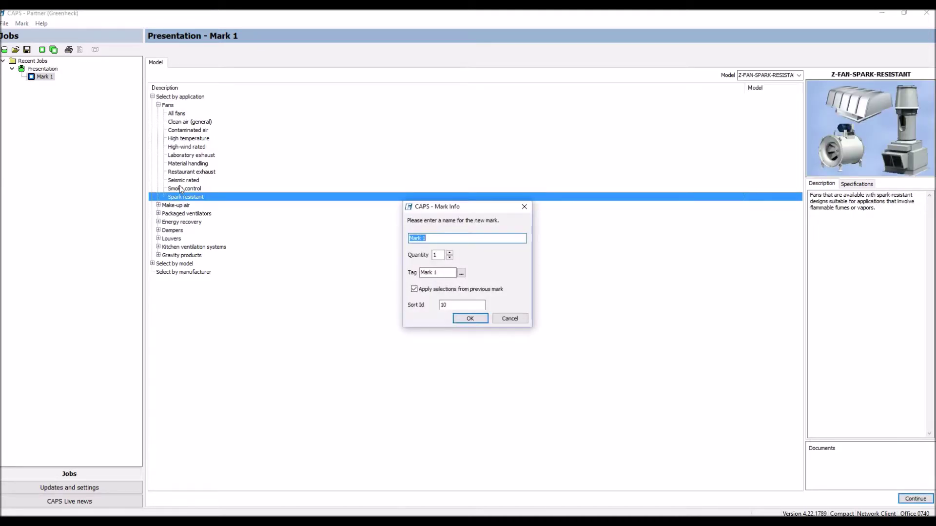
text(EF-1)
key(Return)
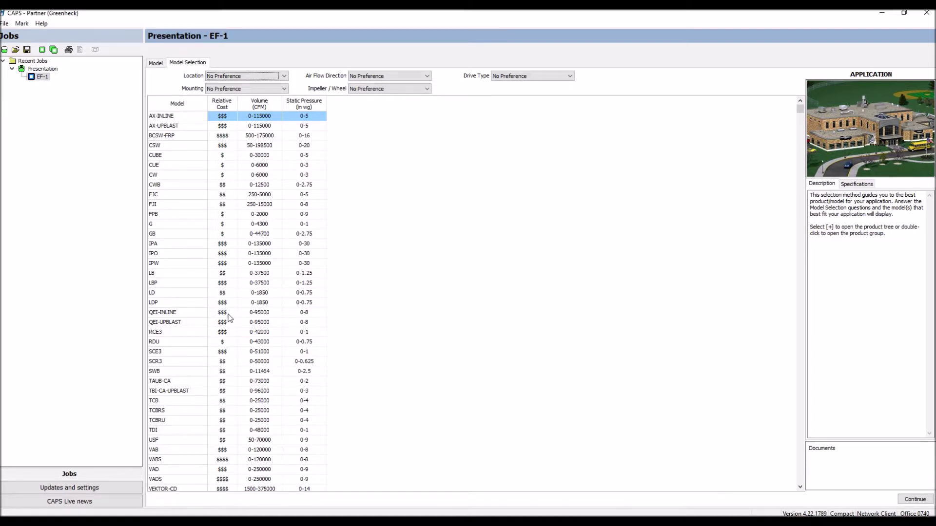
Limit models to inline mounting with exhaust airflow and pick QEI-INLINE.
click(249, 89)
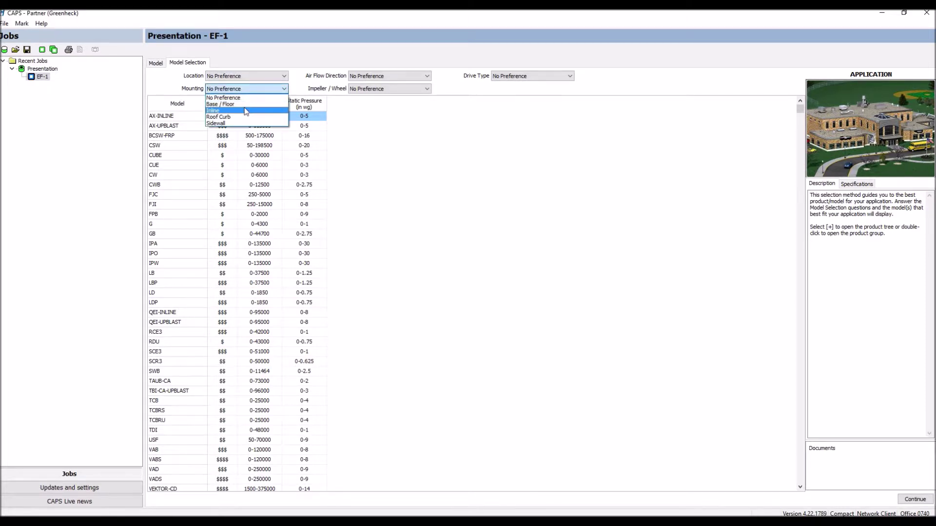
click(246, 112)
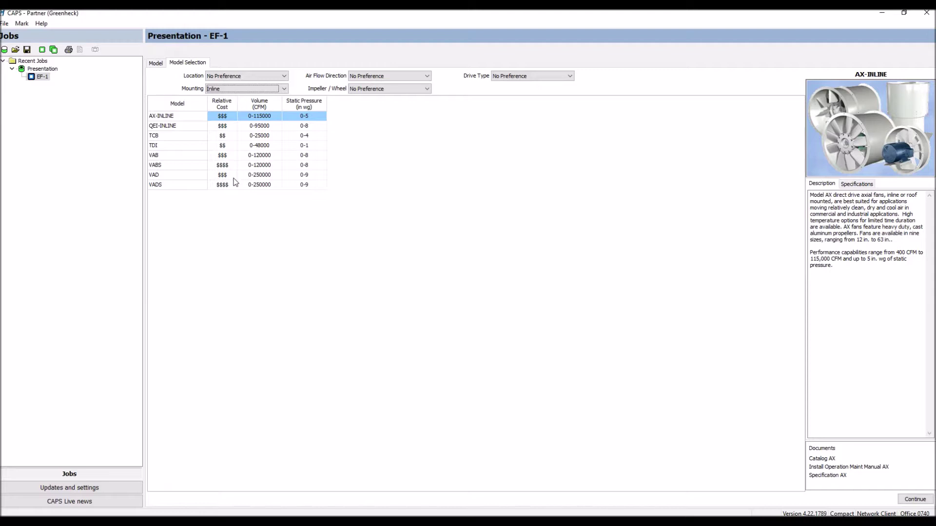
click(378, 76)
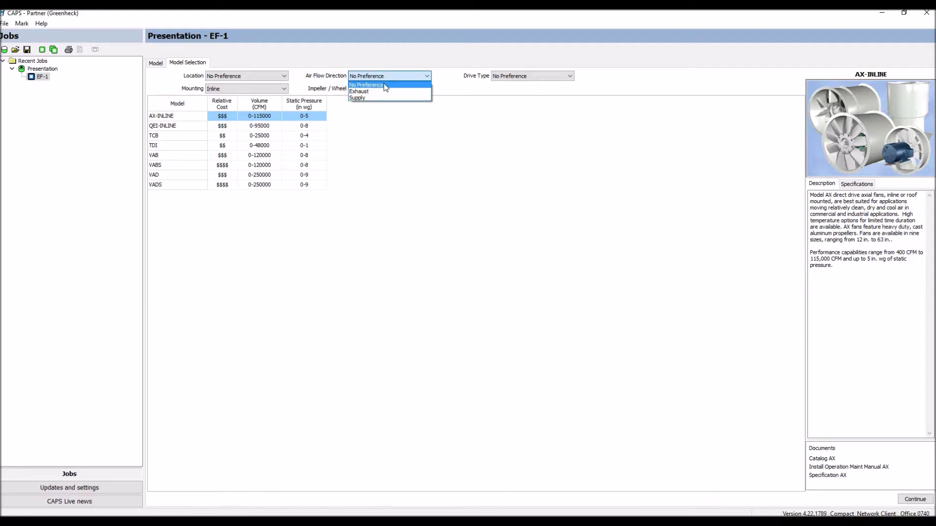
click(379, 92)
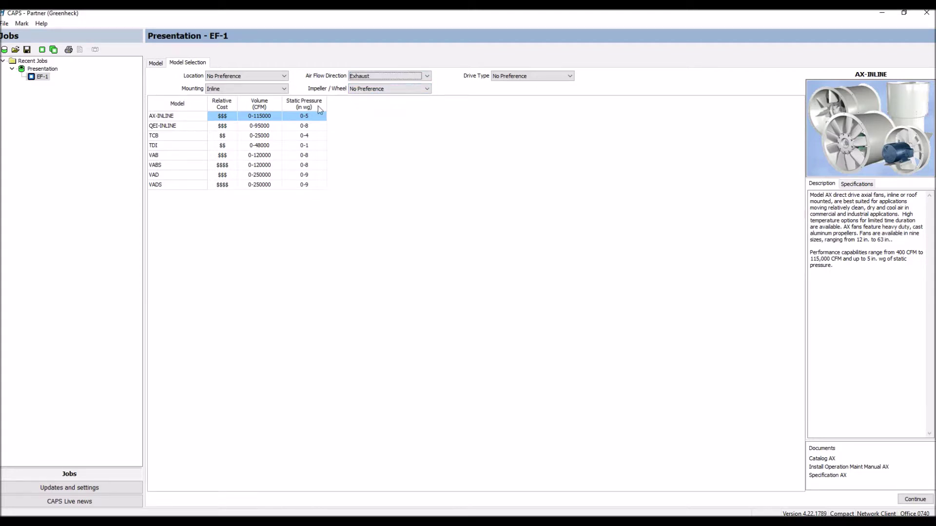
double_click(242, 126)
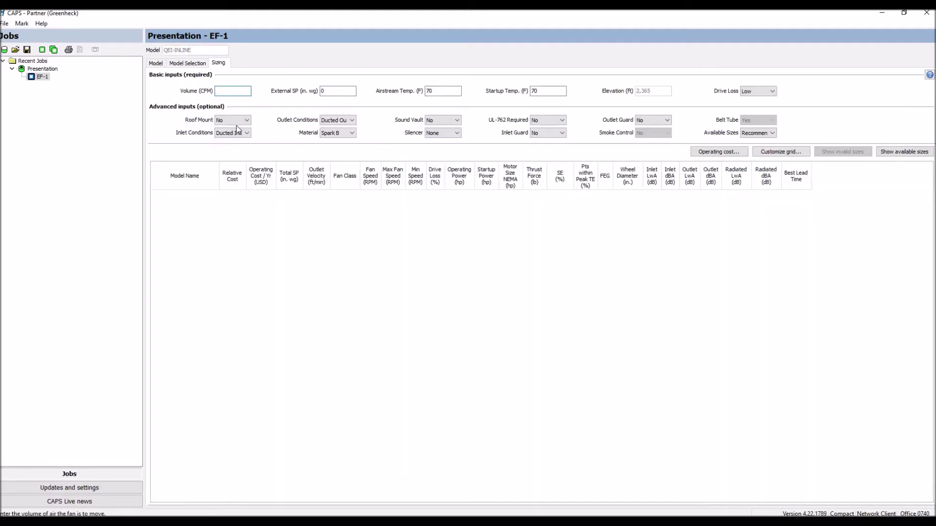
Size QEI-INLINE for 5,000 CFM at 1.5 in. wg with Spark B, listing 11 models.
text(5,00)
text(000)
key(Tab)
text(1)
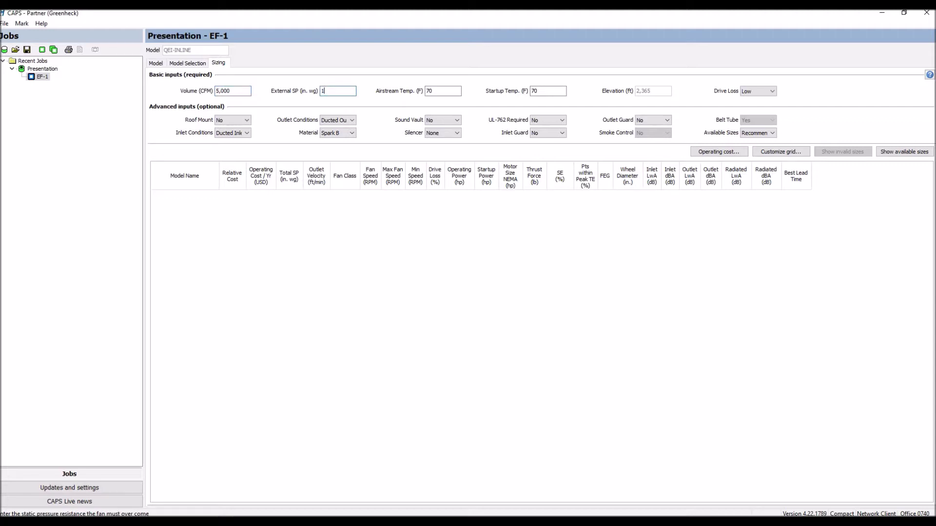
text(.5)
click(336, 133)
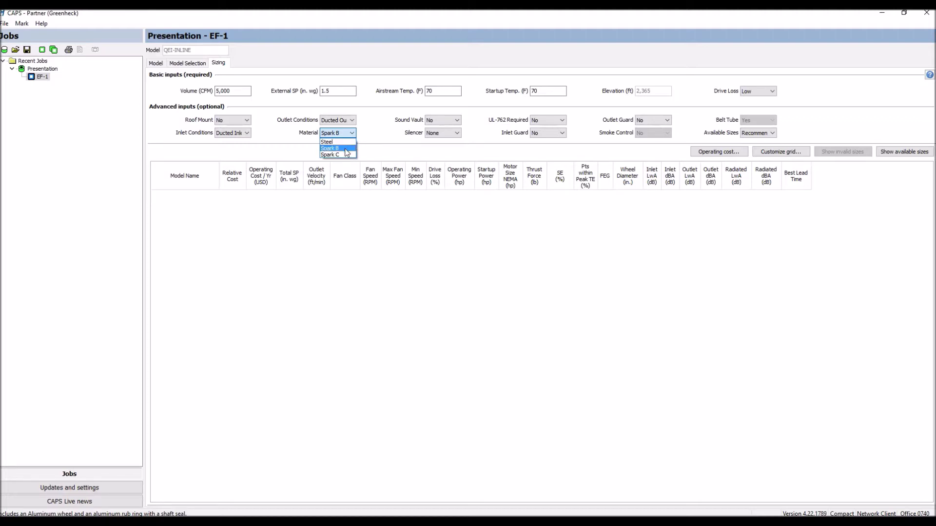
key(Escape)
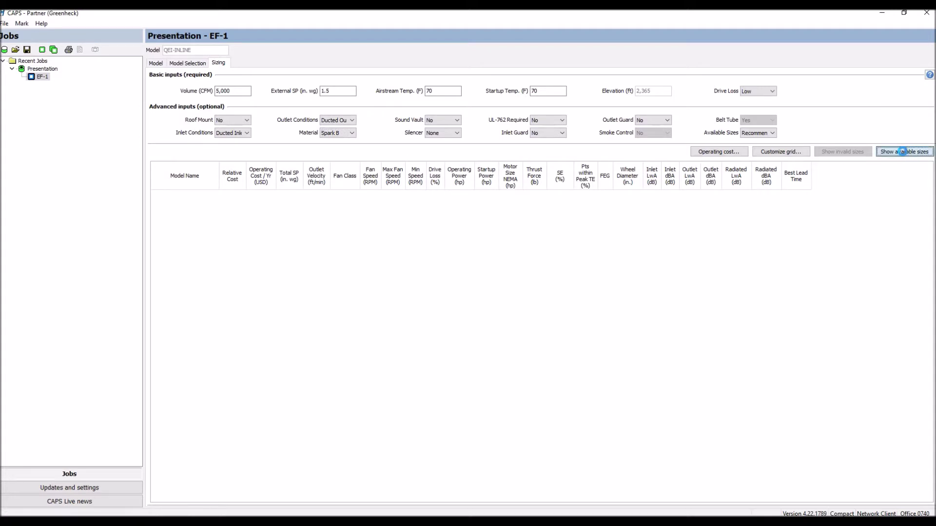
click(883, 153)
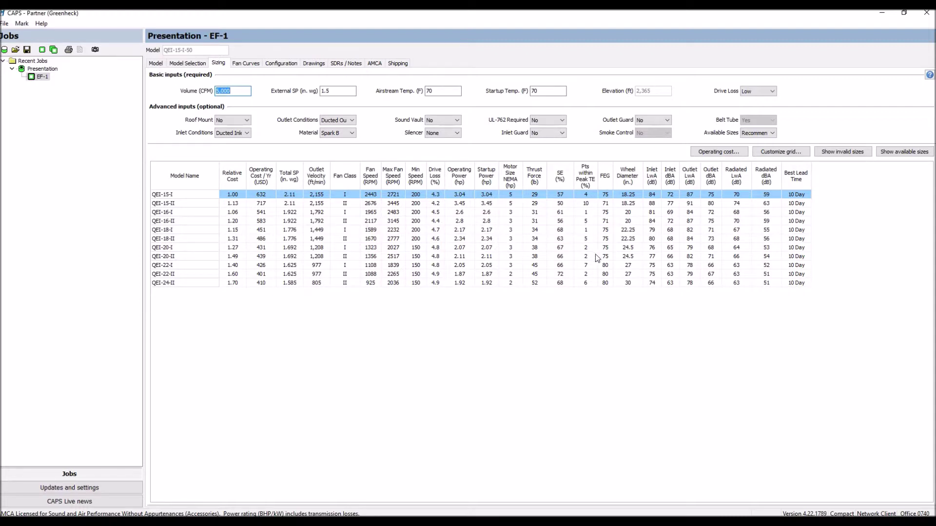
Review the min/max speed fan curves for QEI-15-I-50, then bring up its Construction configuration.
click(245, 65)
click(379, 73)
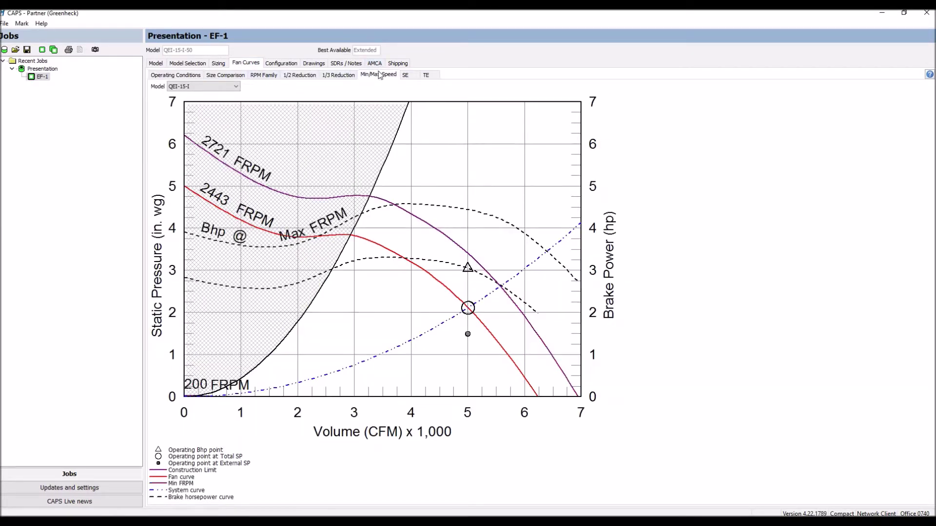
click(275, 64)
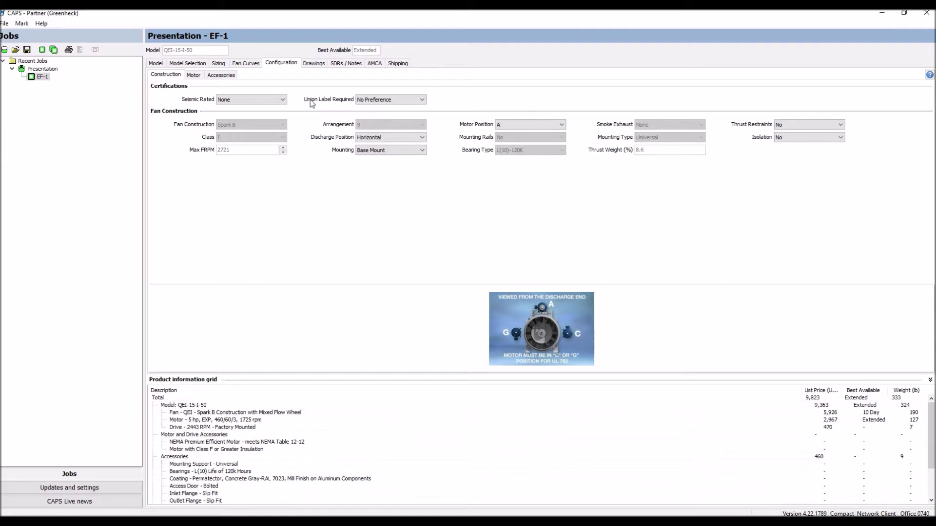
Check EF-1's EXP motor enclosure and accessory options, then add a second fan mark, Mark 2.
click(198, 75)
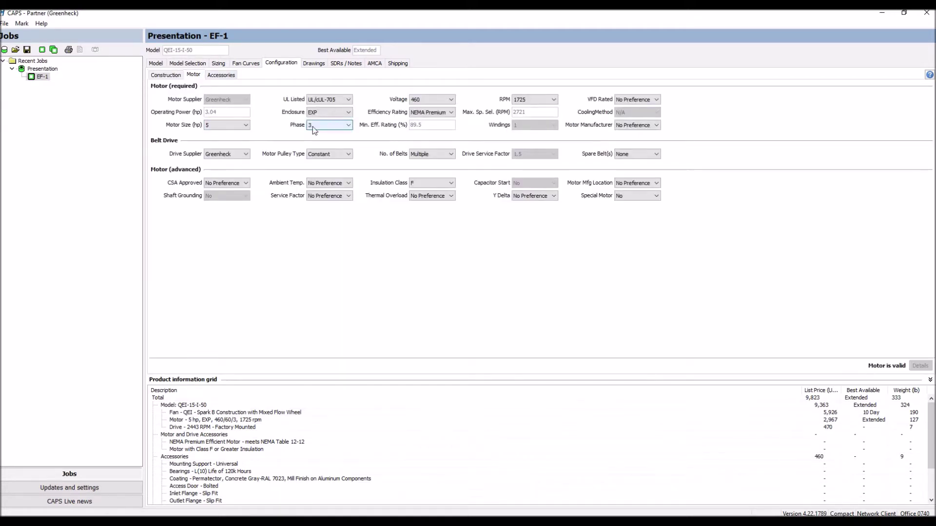
click(334, 113)
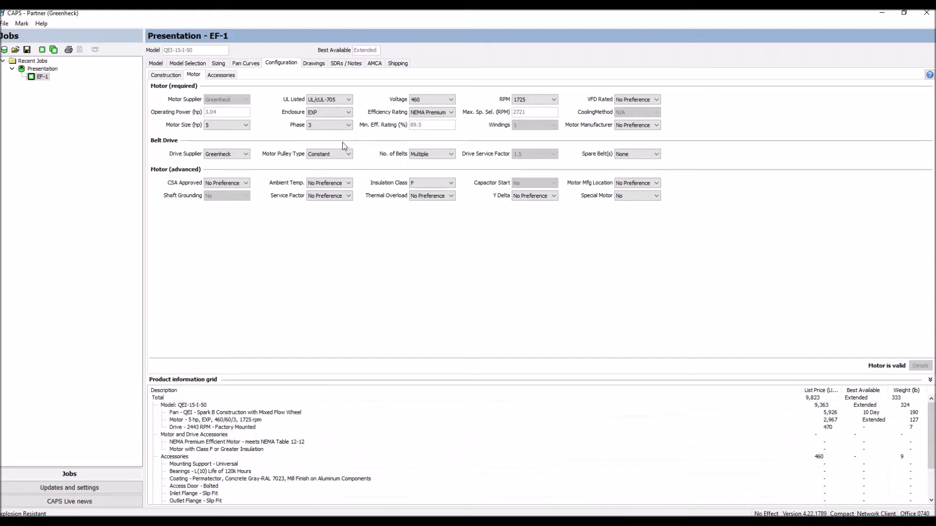
click(230, 76)
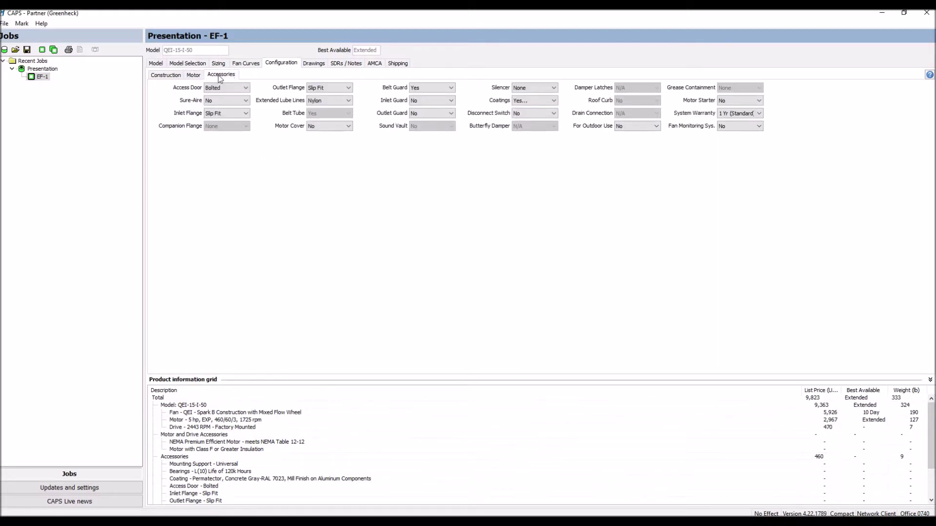
click(42, 50)
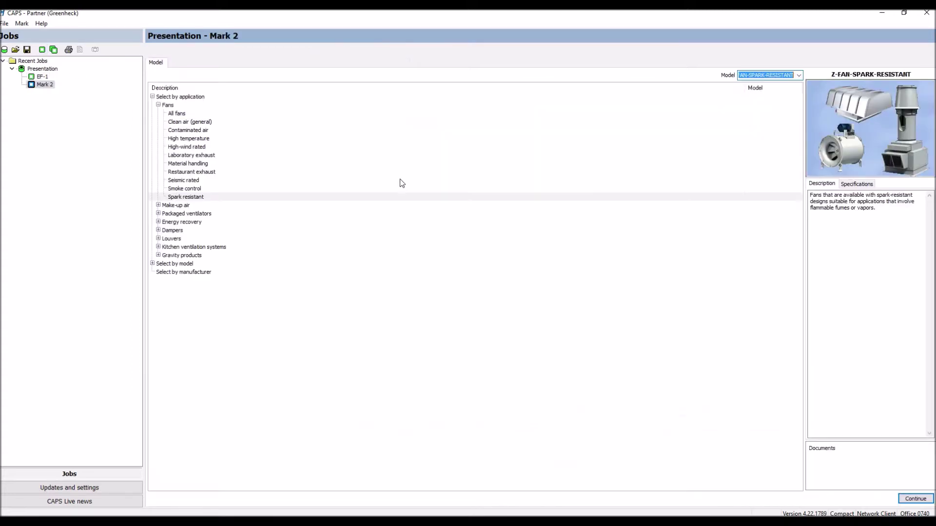
Set the second mark to the CSW single-width blower and name it EF-2.
text(CSW)
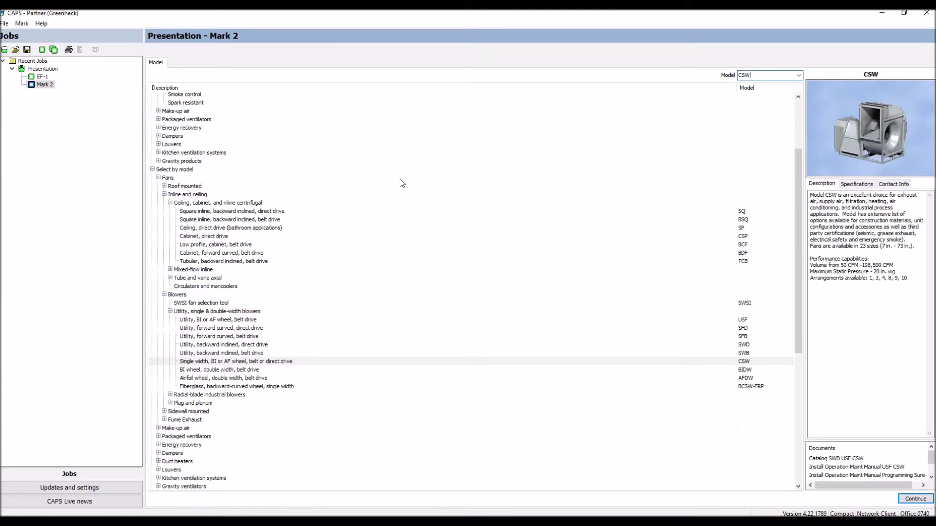
click(751, 362)
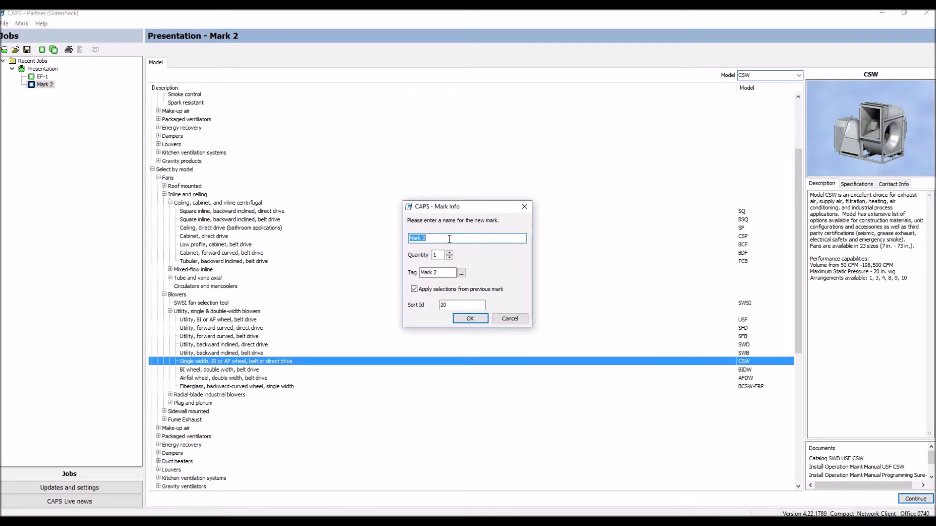
text(EF-2)
key(Return)
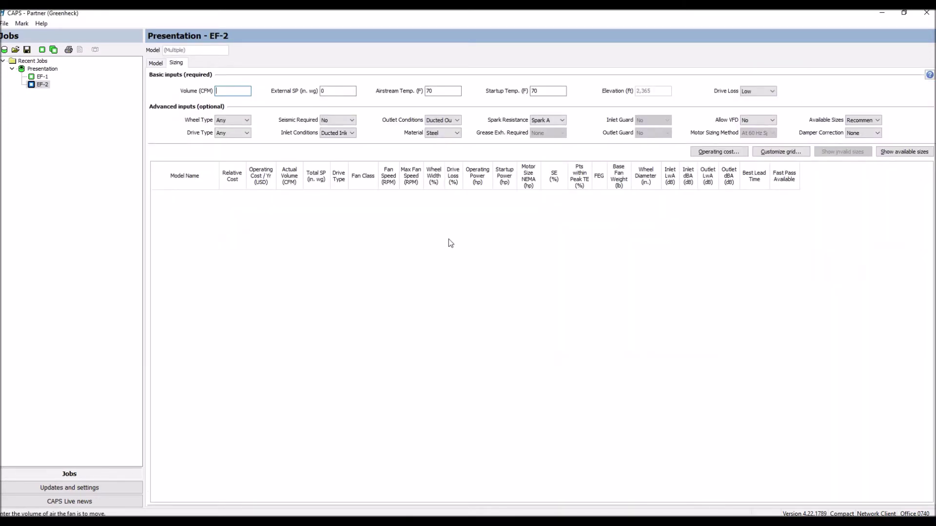
Size EF-2 for 15,000 CFM at 3 in. wg with Steel and Spark A, listing CSW sizes.
text(15,000)
key(Tab)
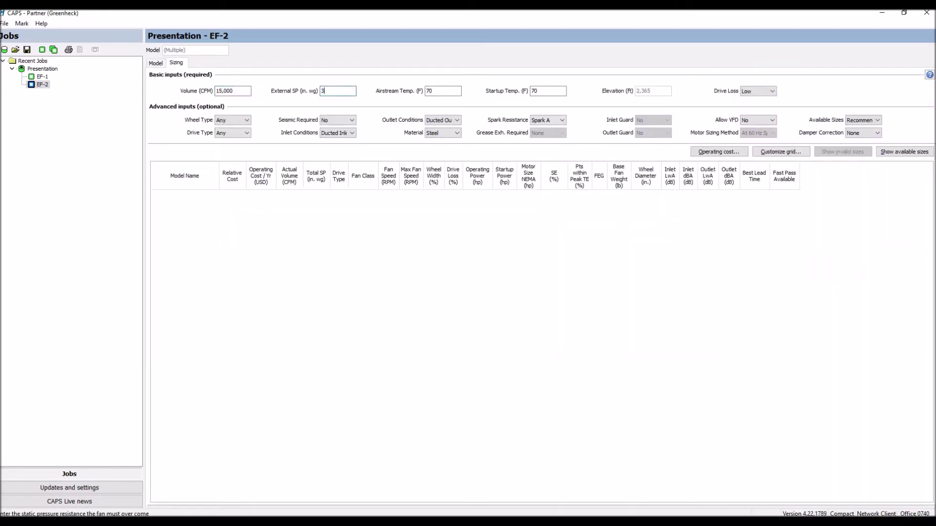
key(Tab)
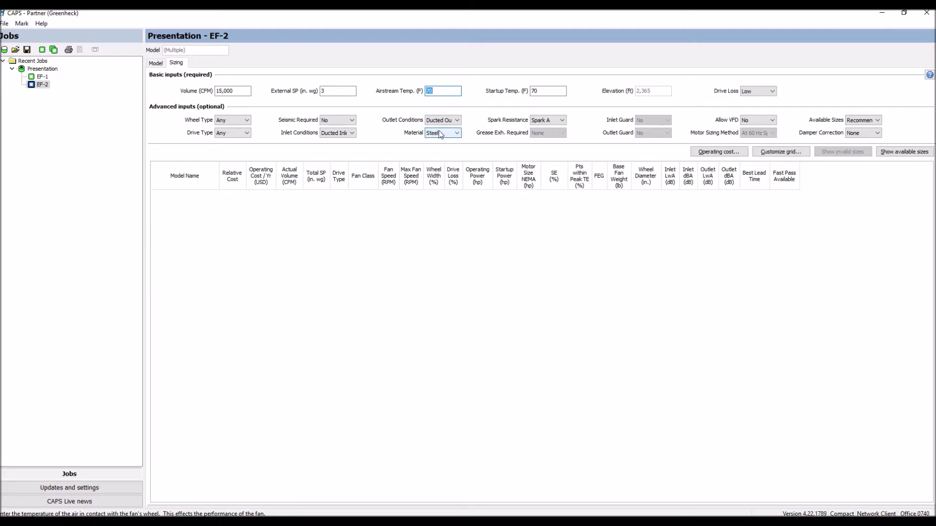
click(456, 133)
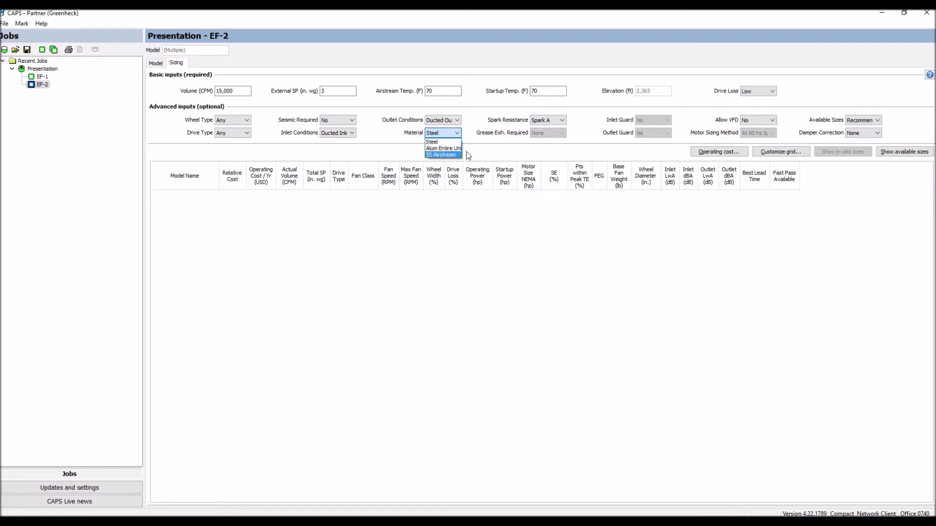
click(512, 152)
click(556, 120)
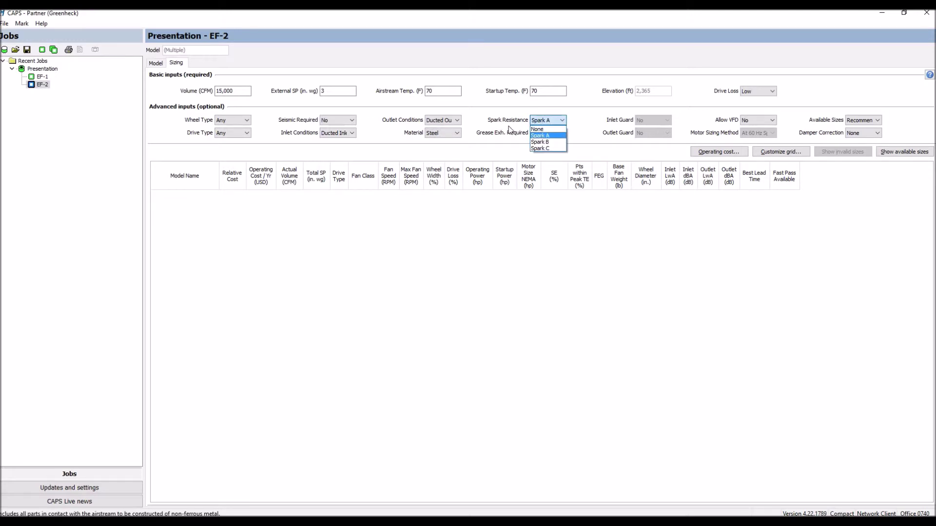
click(548, 135)
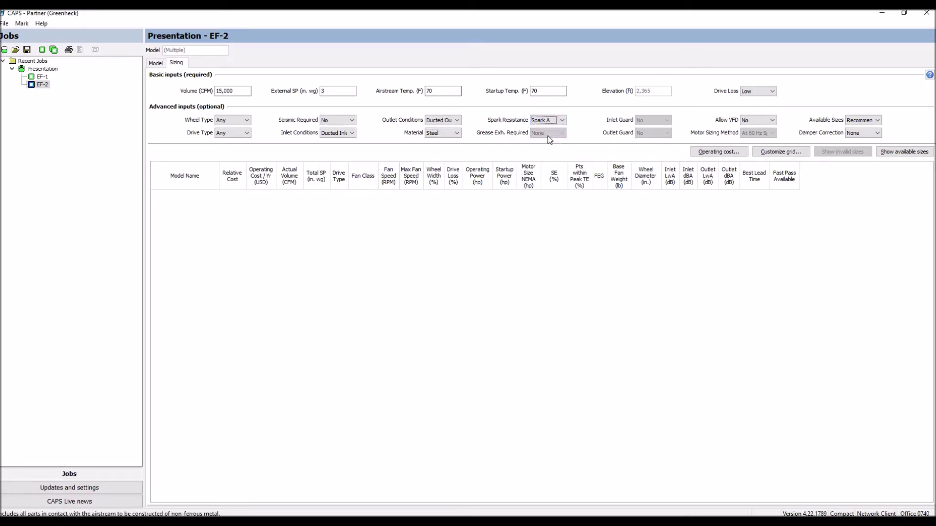
click(890, 153)
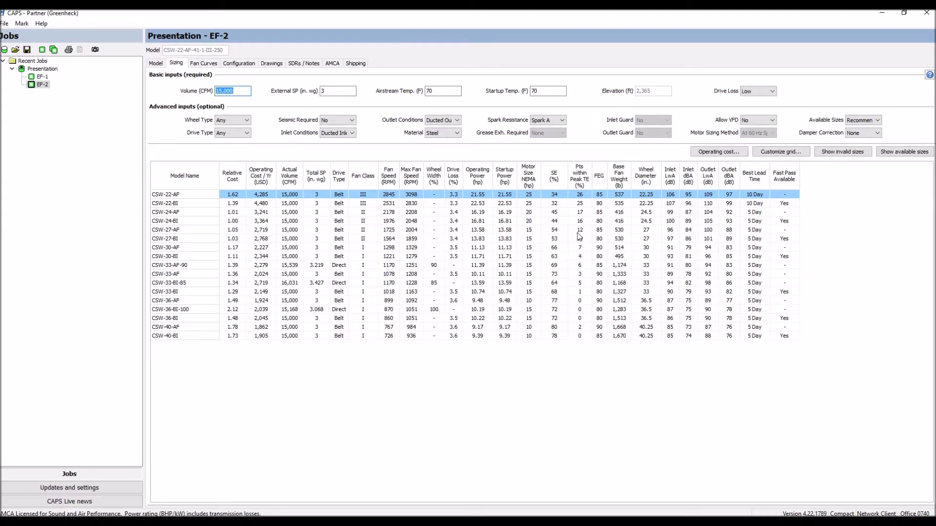
Pick CSW-30-AF for EF-2, review its min/max speed curves, and open its configuration.
click(730, 249)
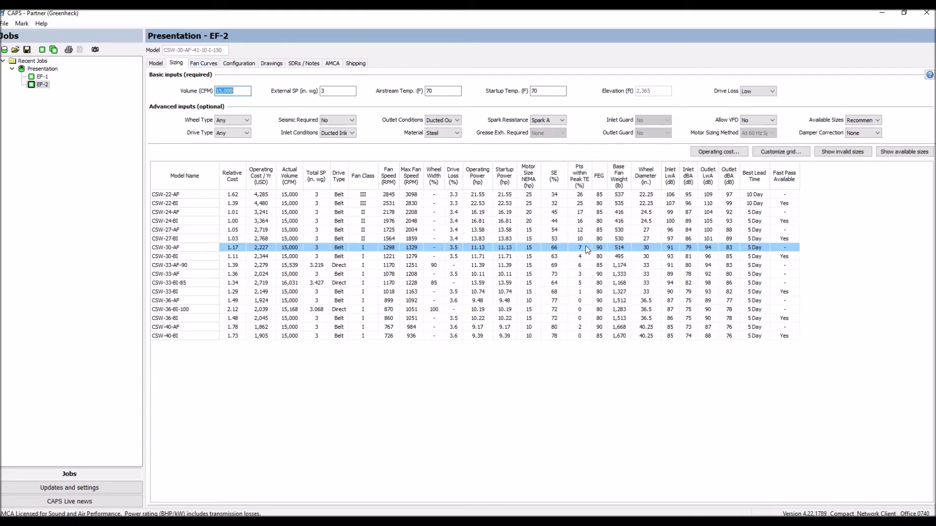
click(202, 63)
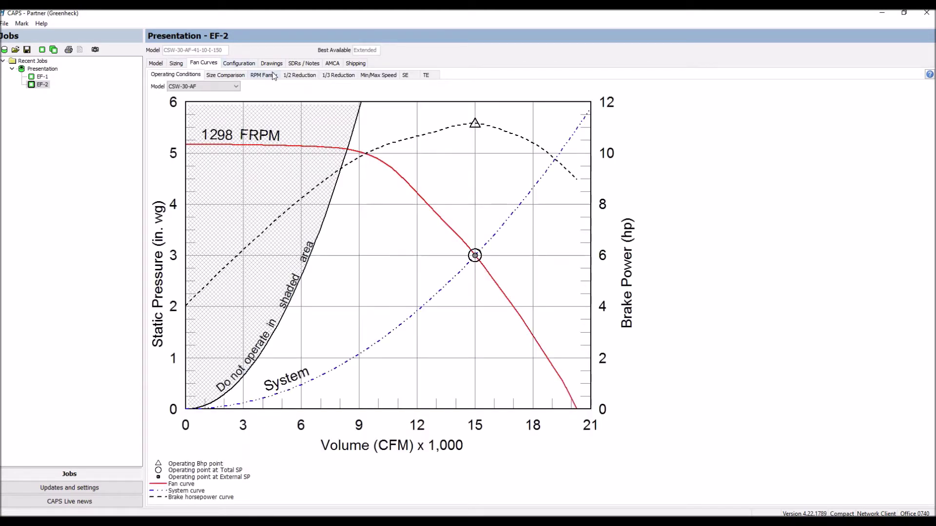
click(363, 76)
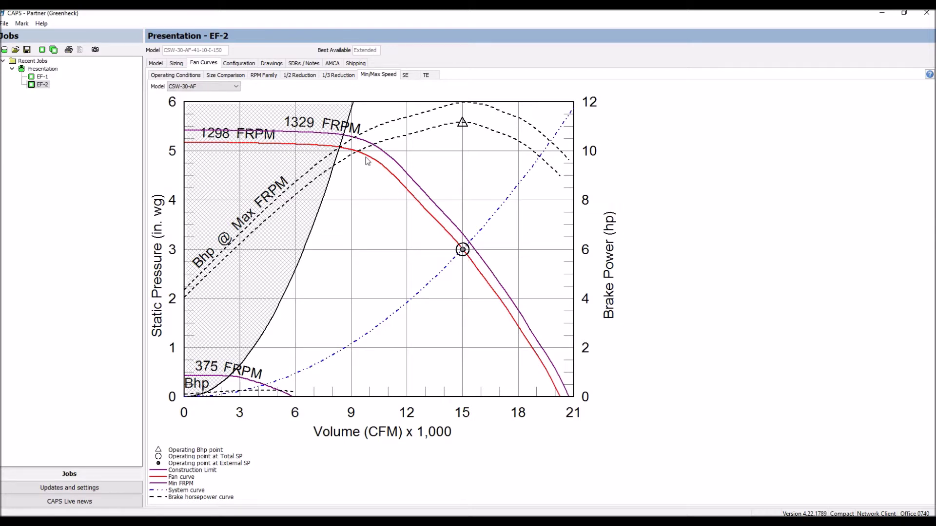
click(232, 63)
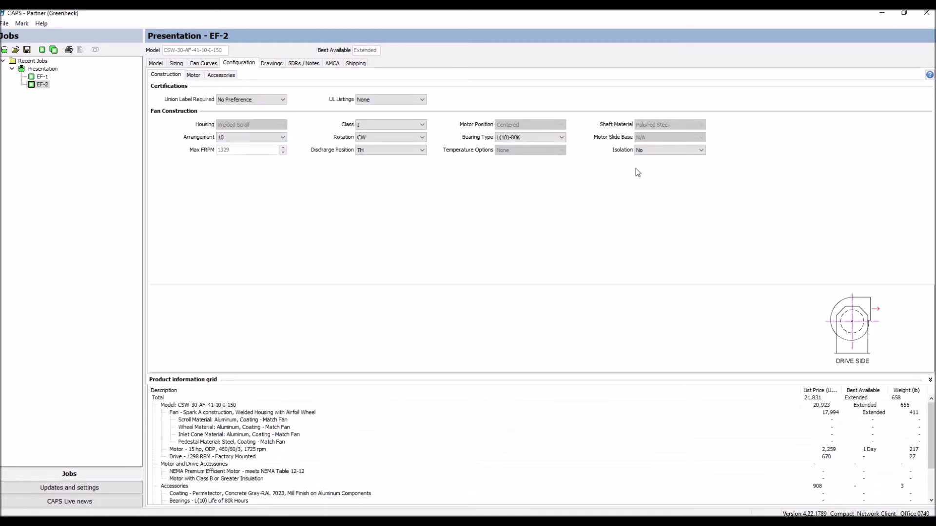
Give EF-2 a UL/cUL-705 listing and a TEFC motor enclosure.
click(389, 102)
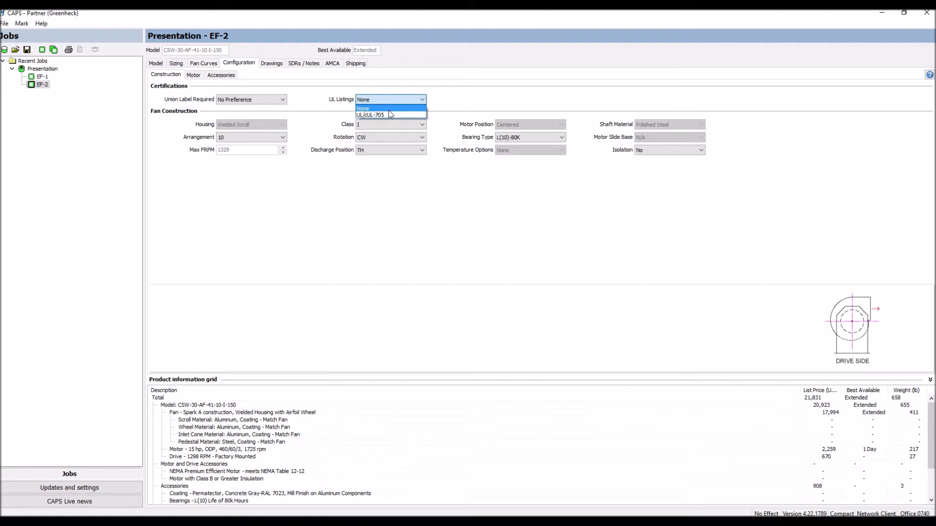
click(388, 112)
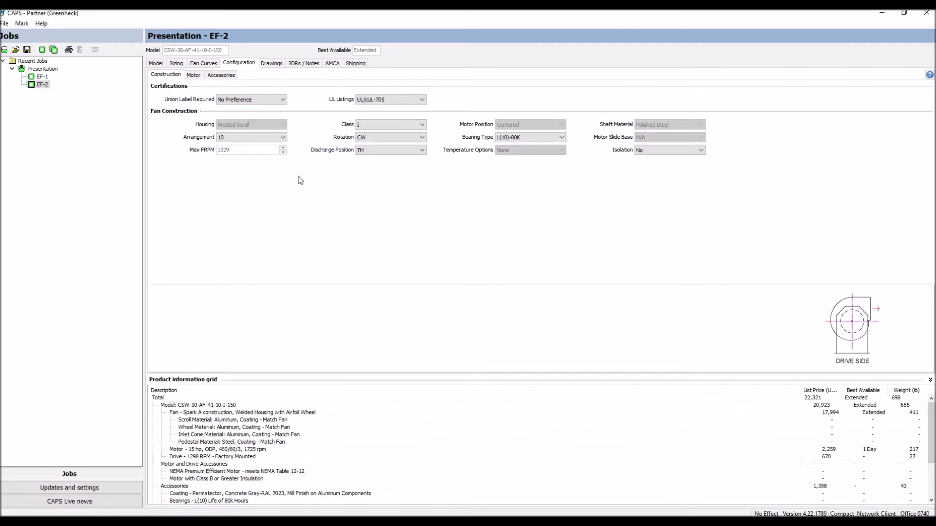
click(194, 75)
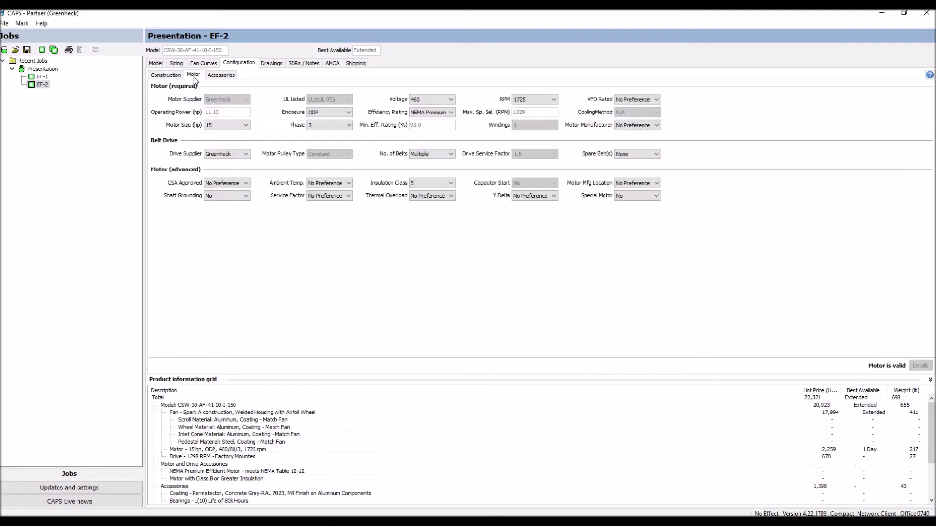
click(338, 113)
click(335, 124)
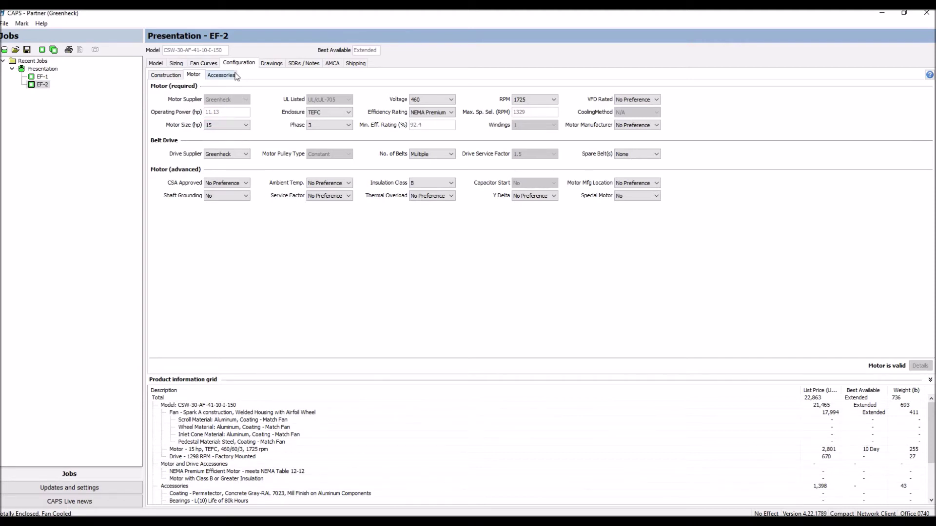
Add shaft grounding to EF-2's motor and show its accessory options.
click(226, 195)
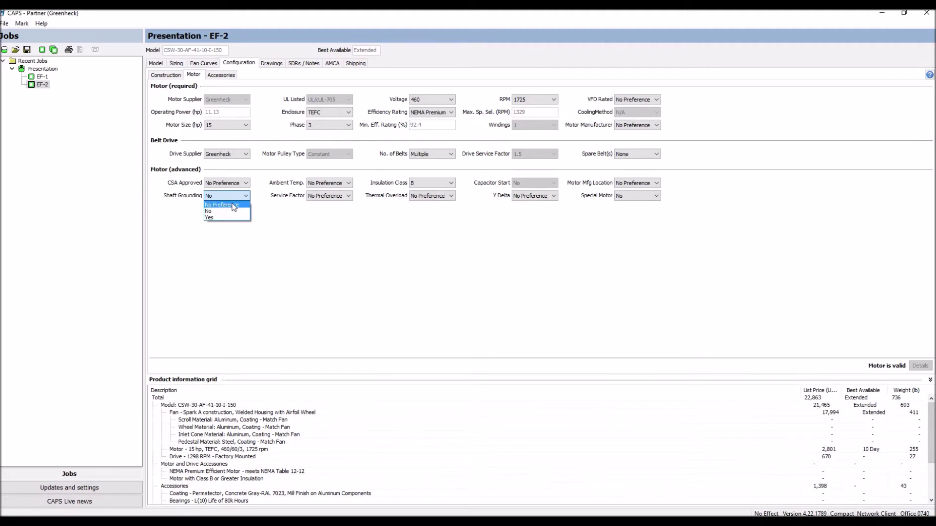
click(232, 217)
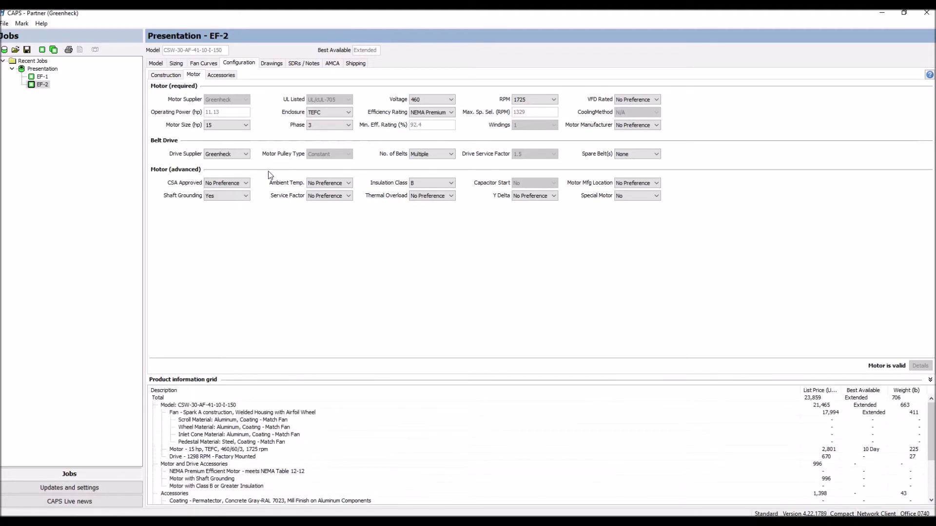
click(226, 76)
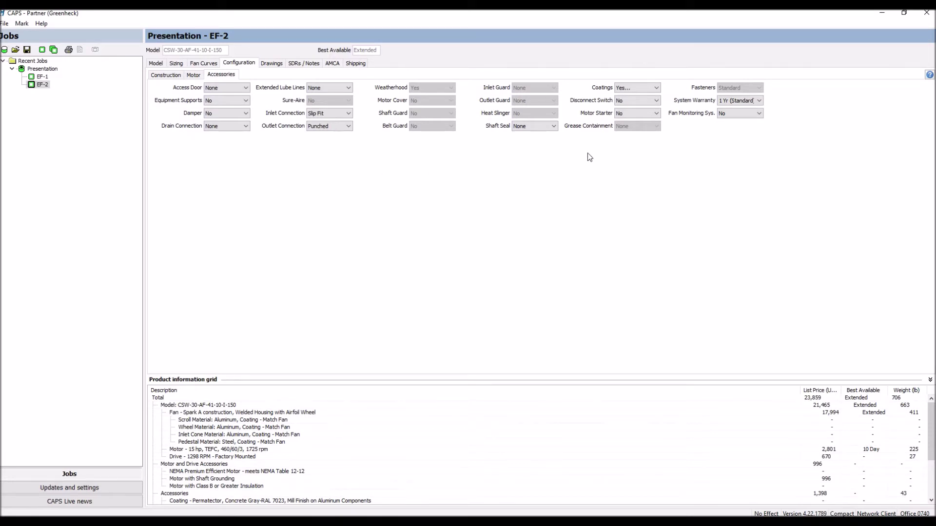
Choose Neoprene as EF-2's shaft seal.
click(553, 126)
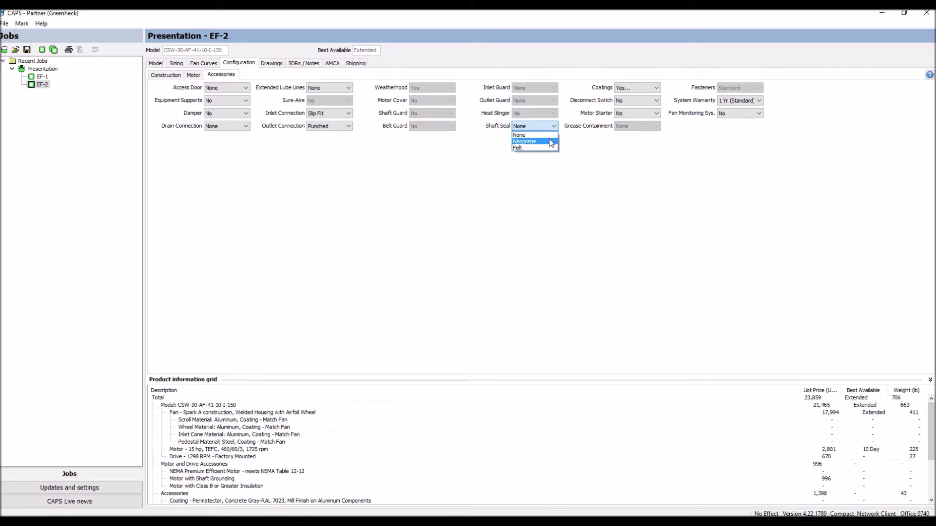
click(551, 141)
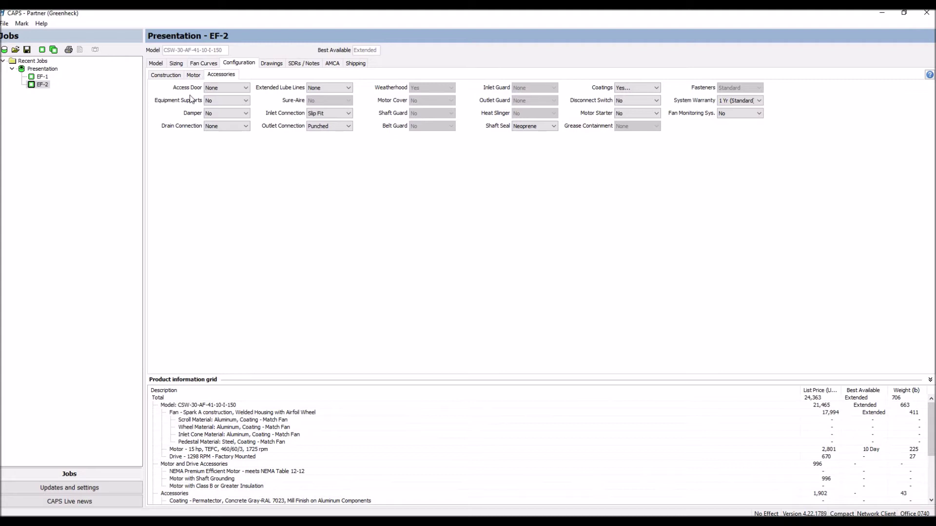
click(245, 113)
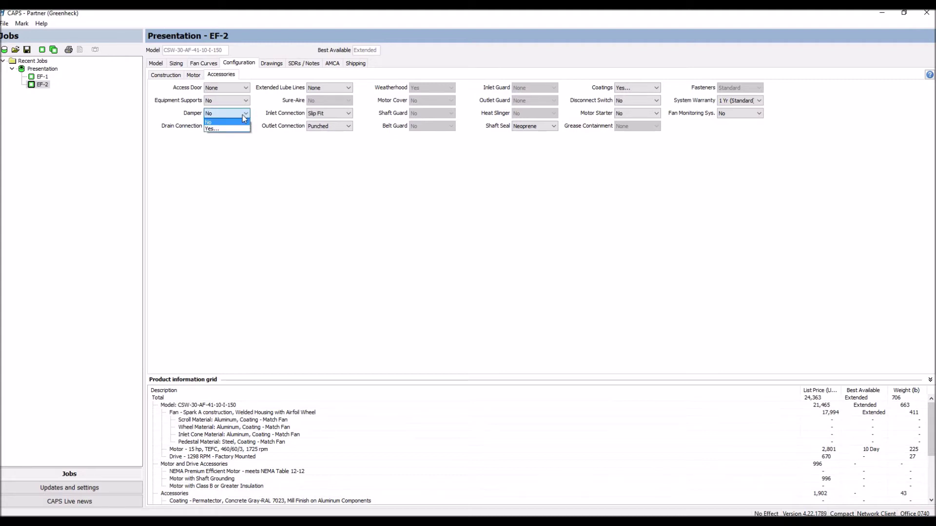
Add a default damper to EF-2, cancel the disconnect switch setup, and start a third mark.
click(234, 129)
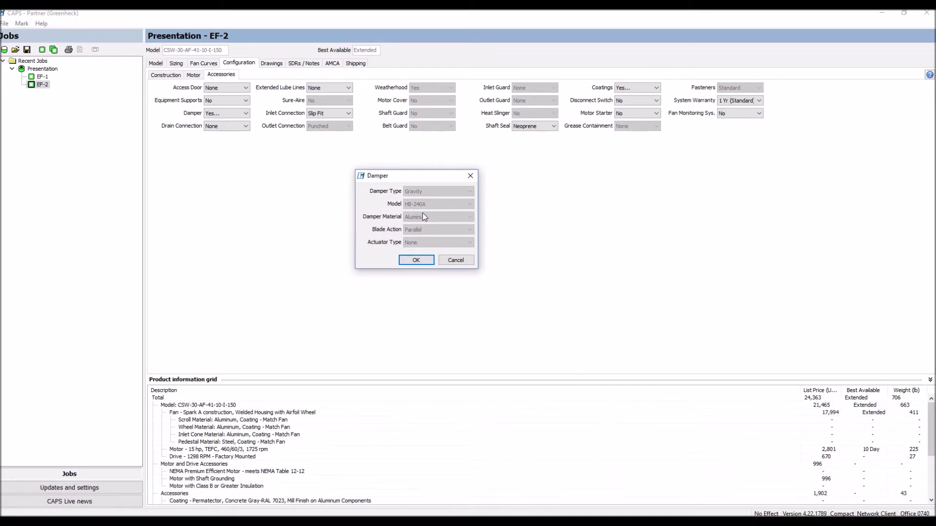
click(417, 261)
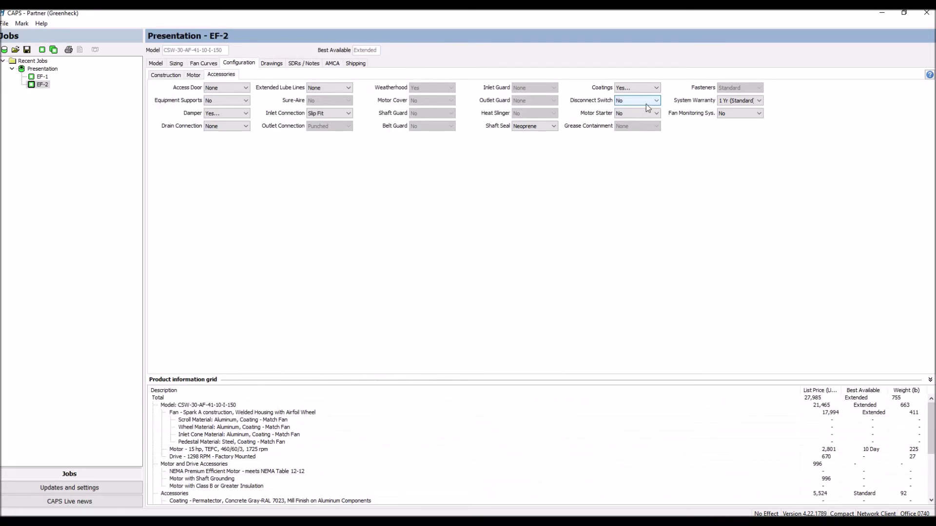
click(645, 103)
click(638, 114)
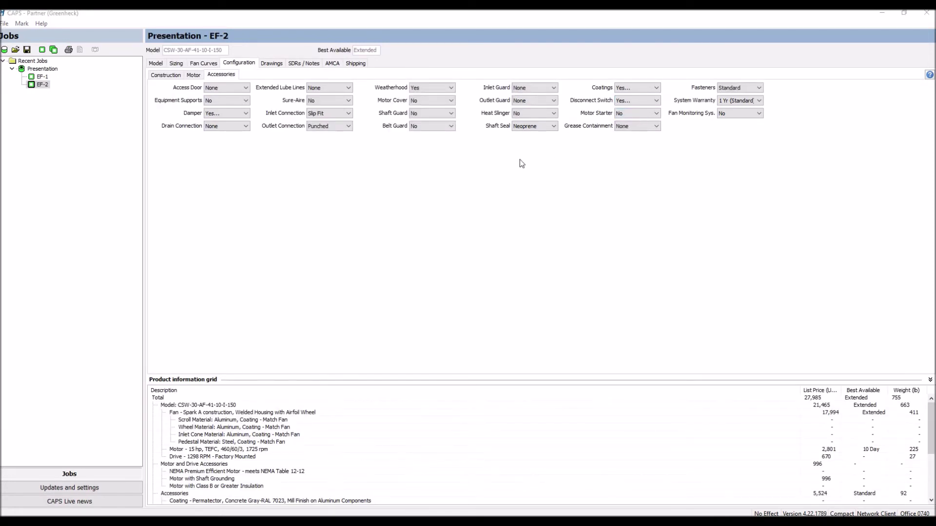
click(487, 240)
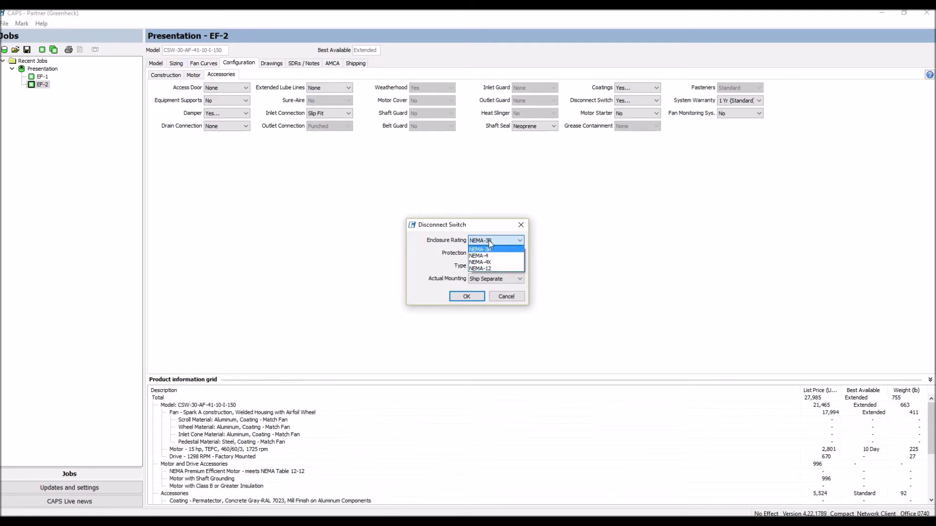
click(505, 297)
click(506, 297)
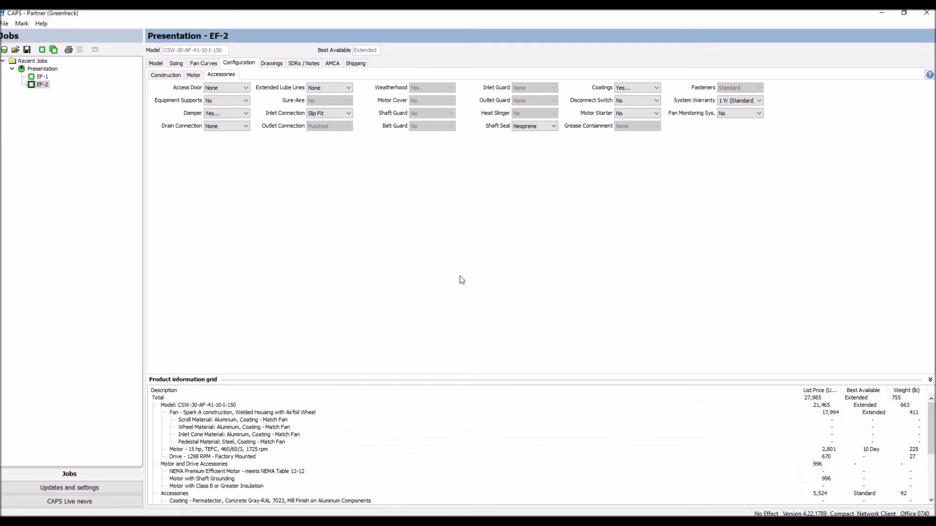
click(43, 50)
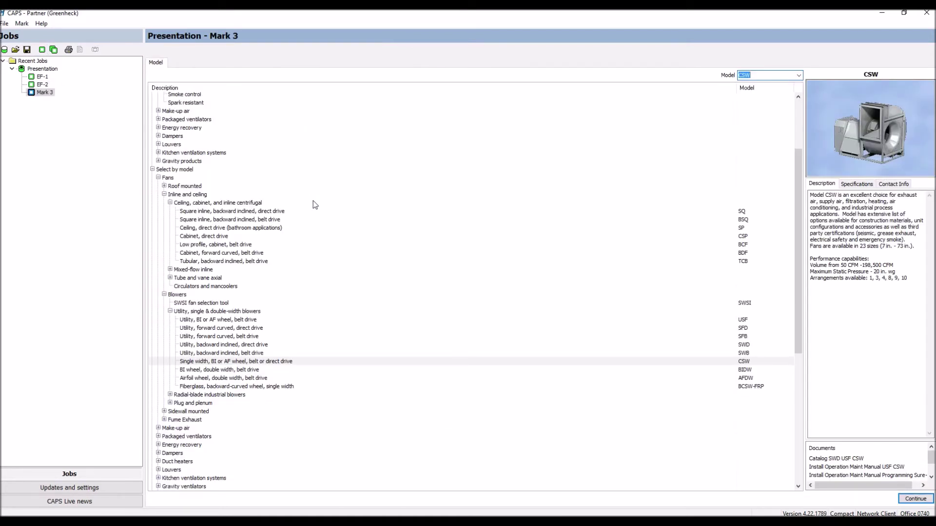
Set the third mark to the SQ square inline direct drive fan and name it EF-3.
text(sq)
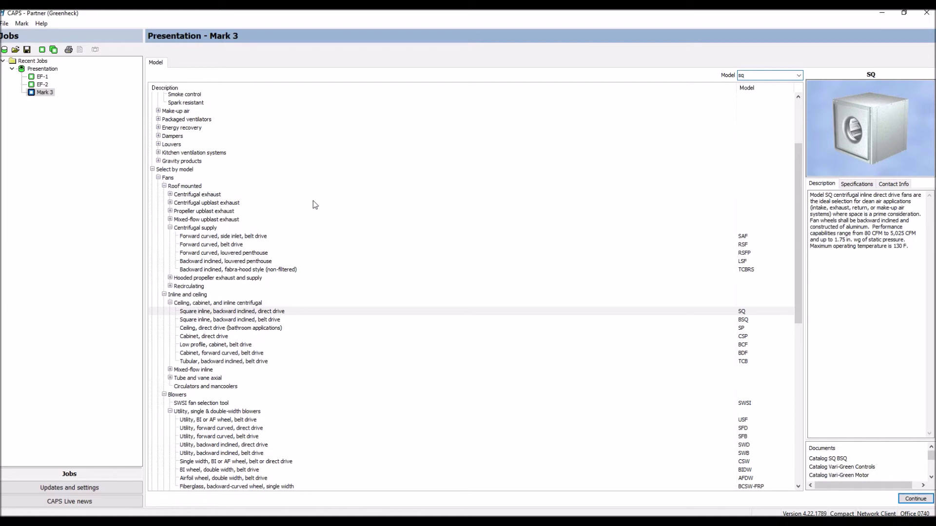
click(747, 315)
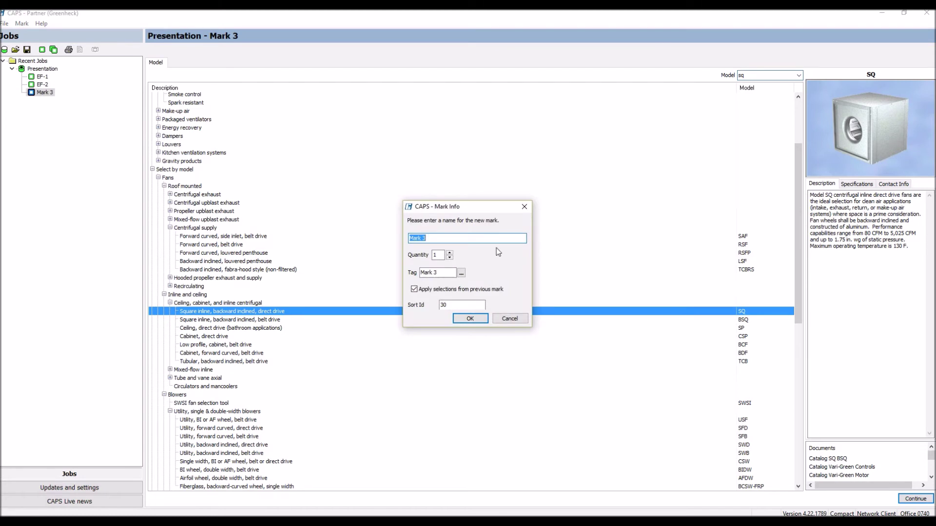
text(EF-3)
click(469, 318)
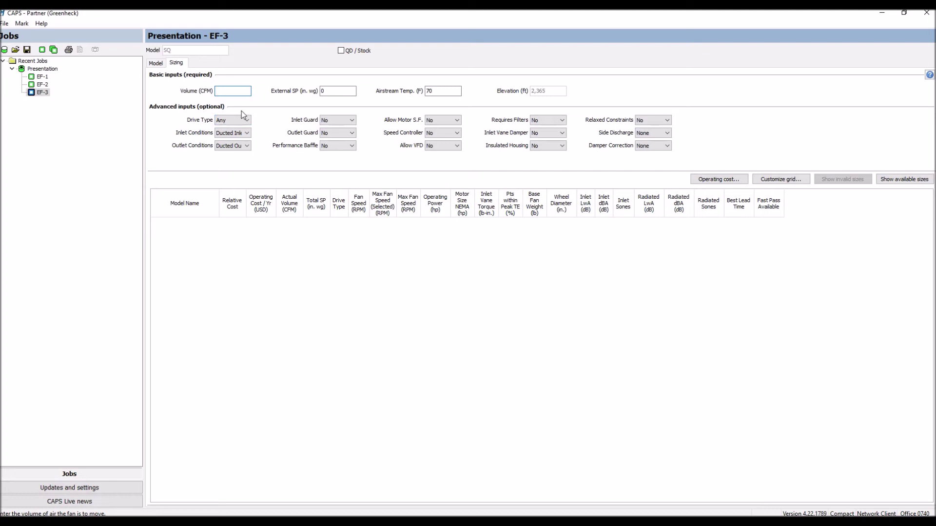
Size EF-3 for 915 CFM at 0.25 in. wg and choose SQ-120-B from the listed models.
text(915)
key(Tab)
text(.25)
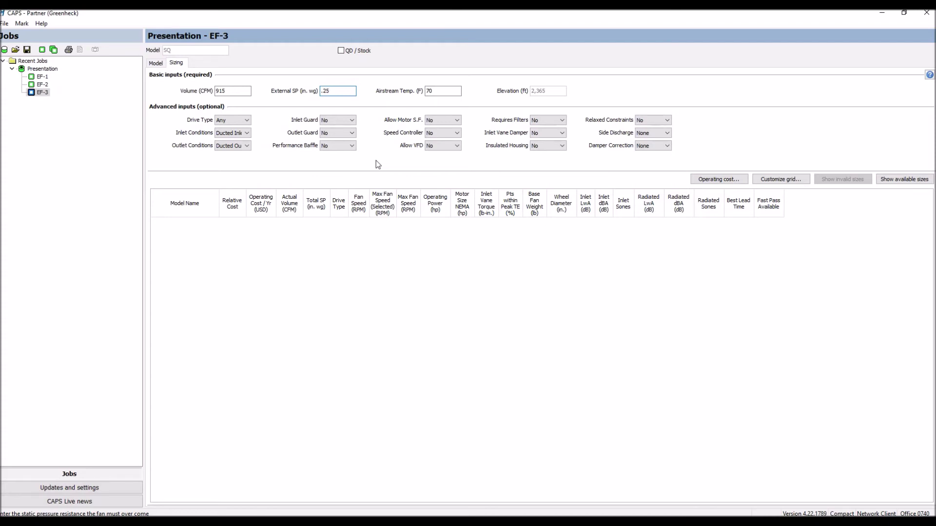
click(927, 179)
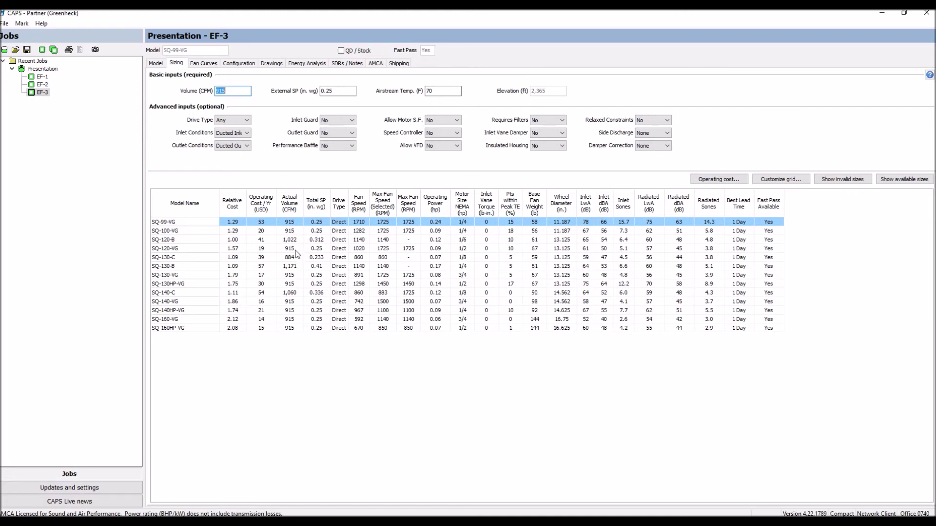
click(305, 238)
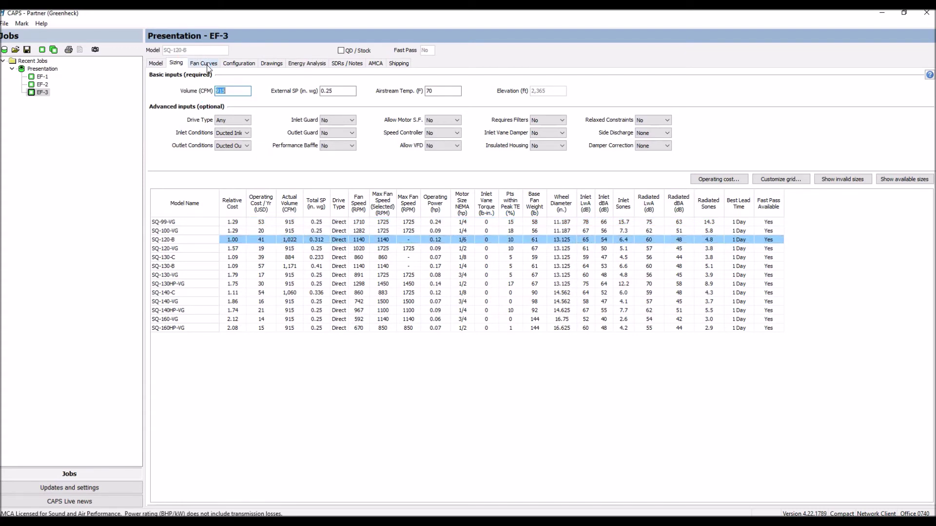
Set Alum. Construction to Yes for EF-3 (SQ-120-B) after reviewing its fan curves.
click(206, 65)
click(225, 66)
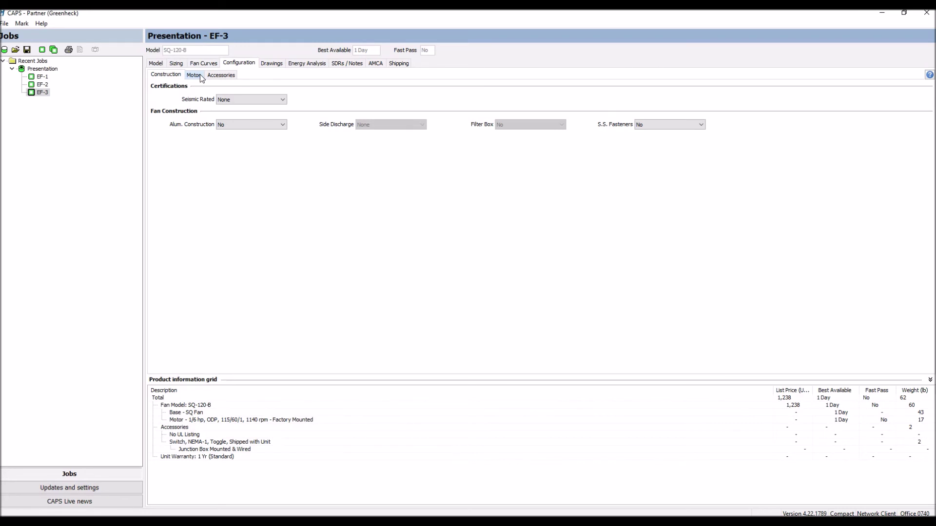
click(230, 128)
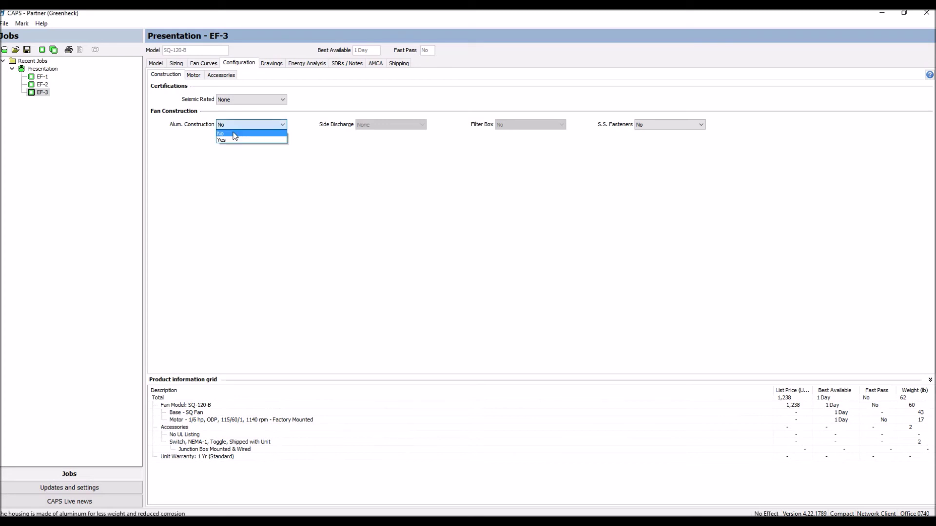
click(237, 140)
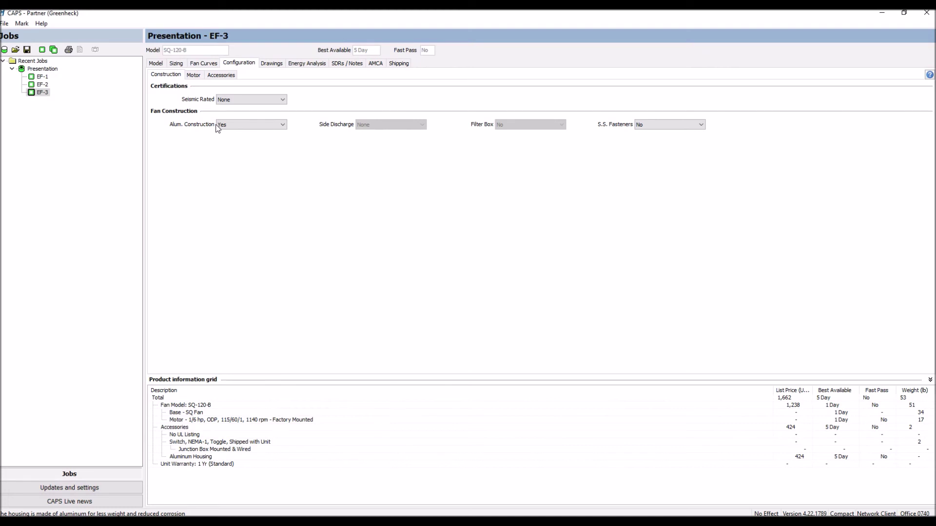
click(195, 75)
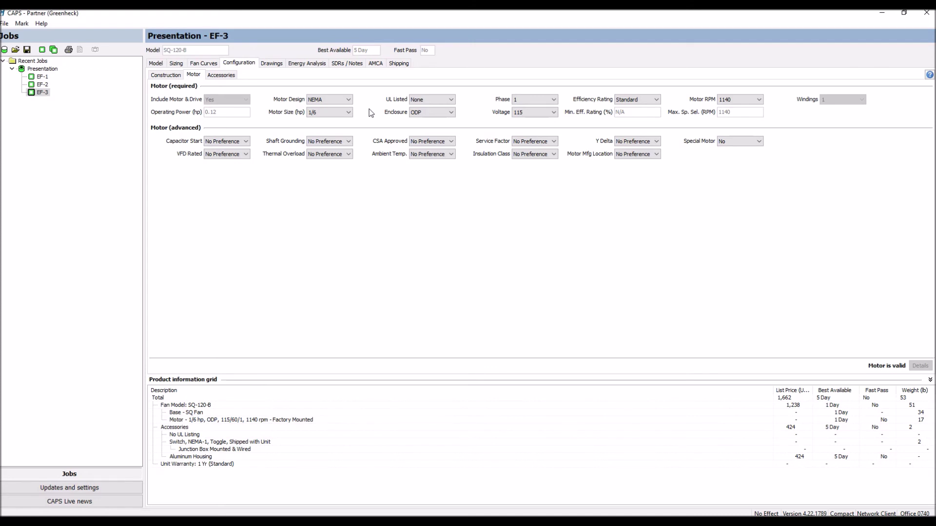
Set EF-3's motor UL listing to UL/cUL-705 and enclosure to explosion-proof EXP.
click(429, 100)
click(431, 119)
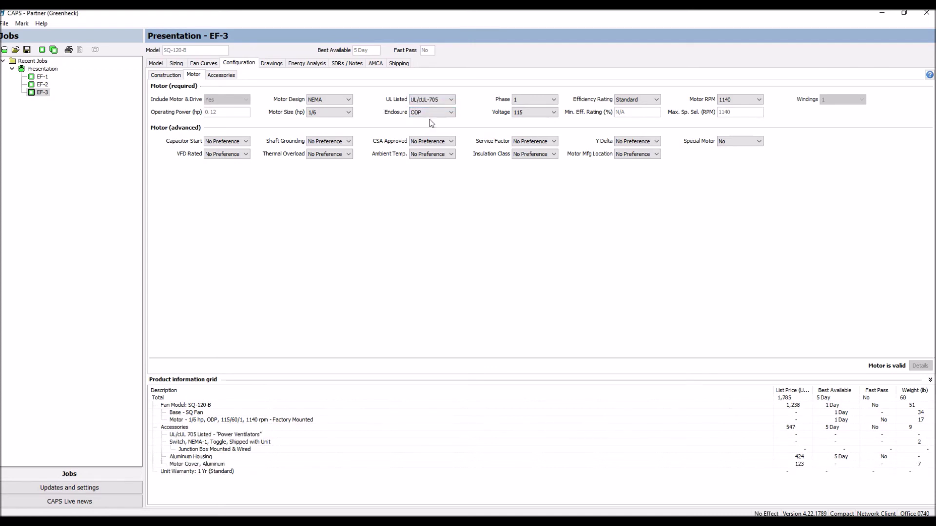
click(431, 112)
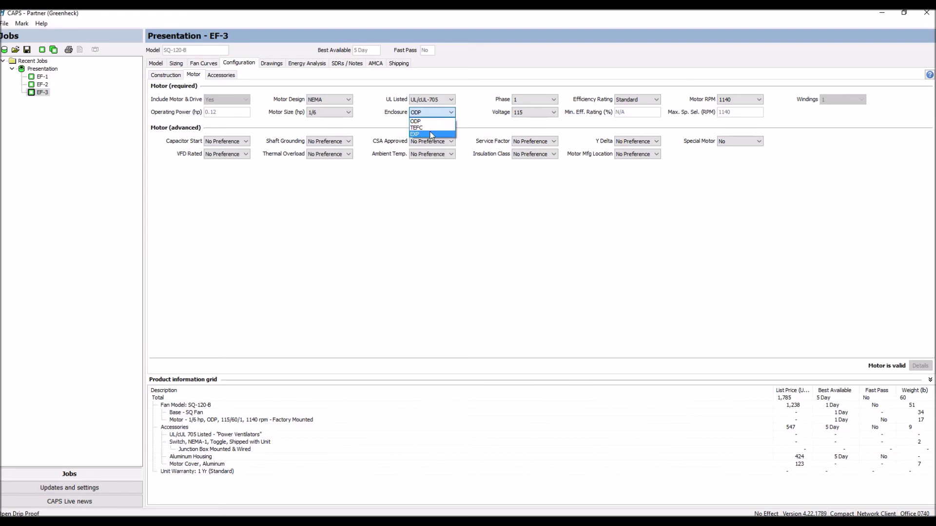
click(431, 134)
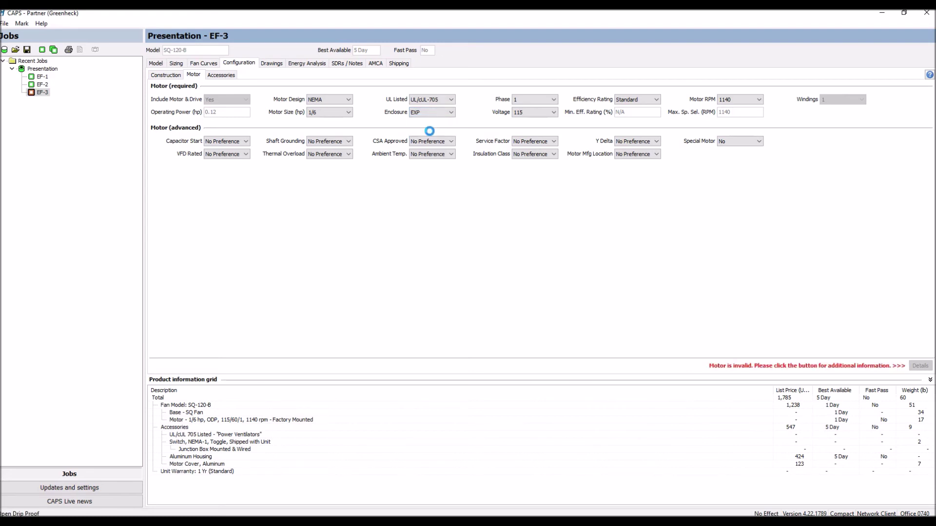
Check why the motor is invalid, upsize it to 1/4 hp, and keep Standard efficiency.
click(336, 115)
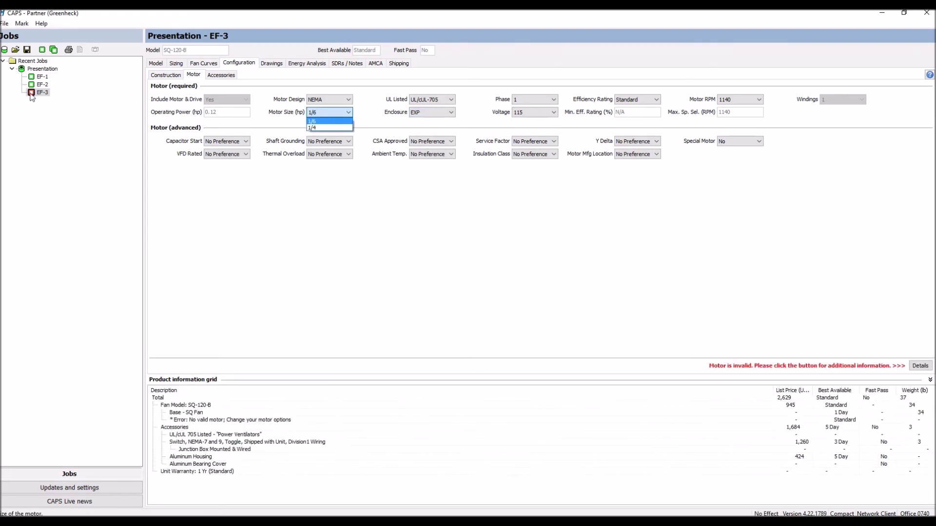
click(675, 229)
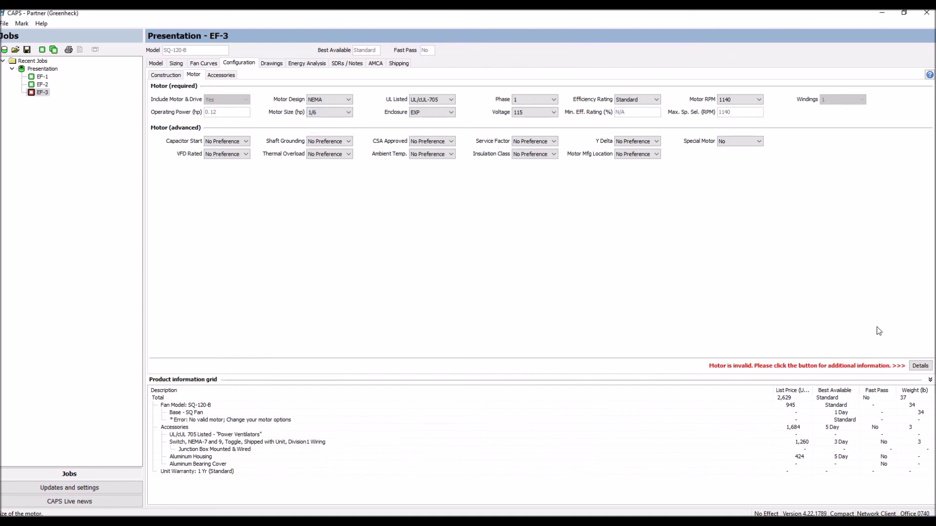
click(920, 366)
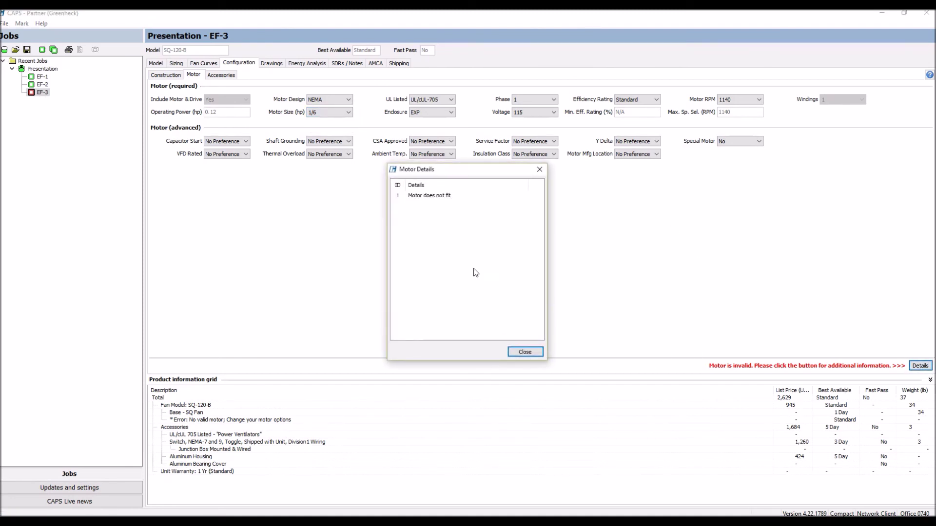
click(525, 351)
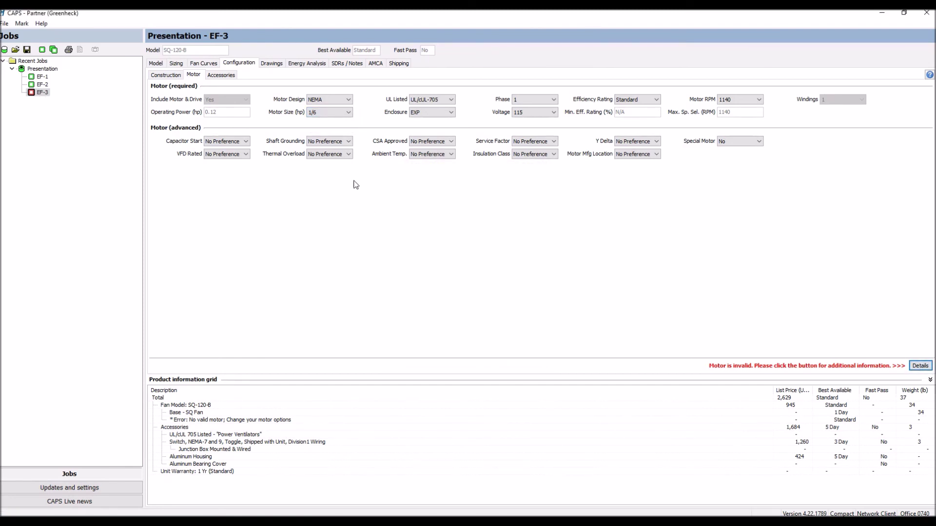
click(344, 113)
click(341, 127)
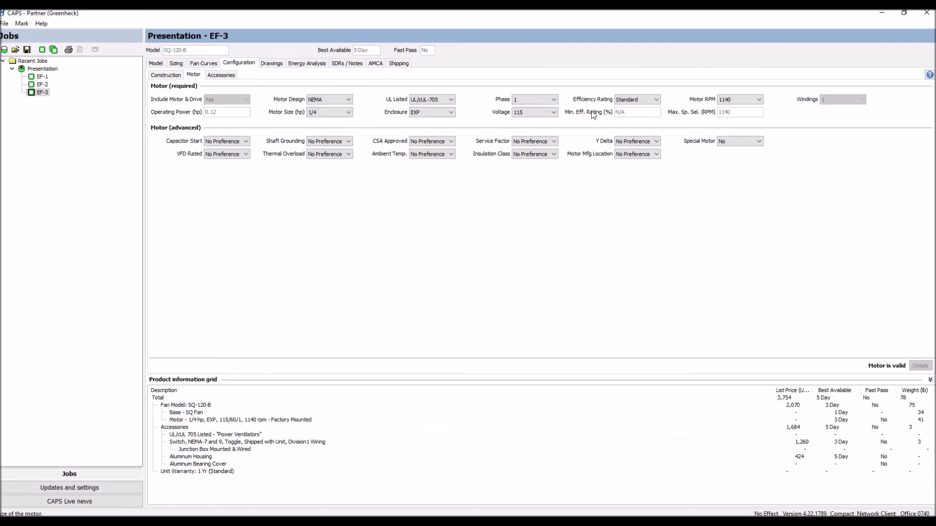
click(628, 102)
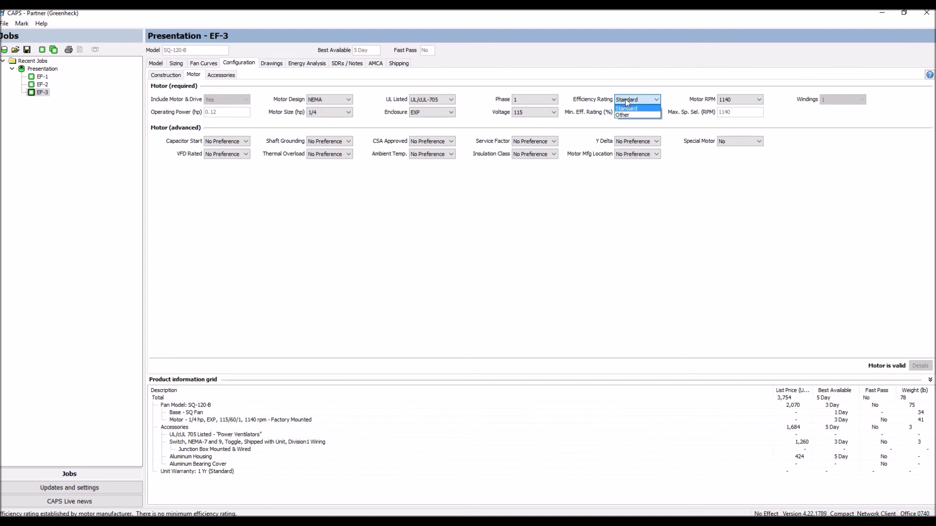
click(600, 104)
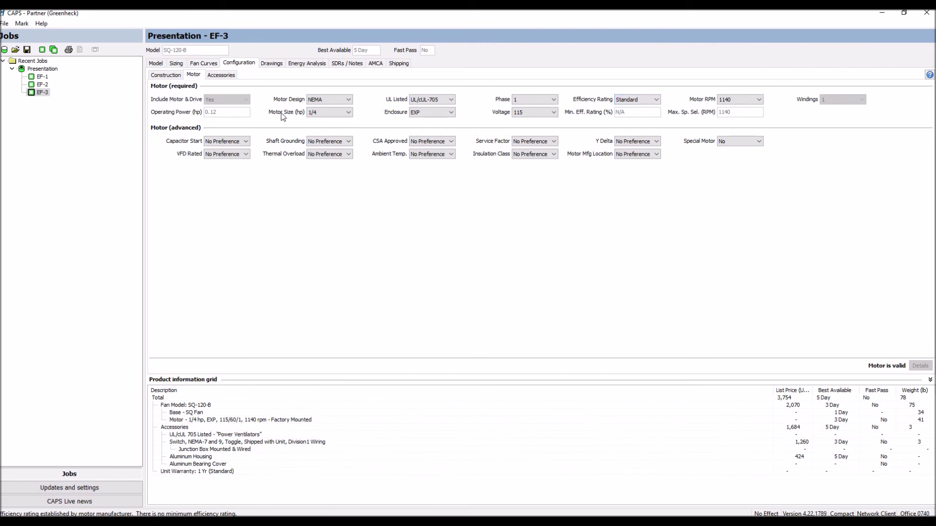
Add a disconnect switch to EF-3, keeping junction box Mounted and Wired and Division 1 wiring.
click(227, 75)
click(232, 100)
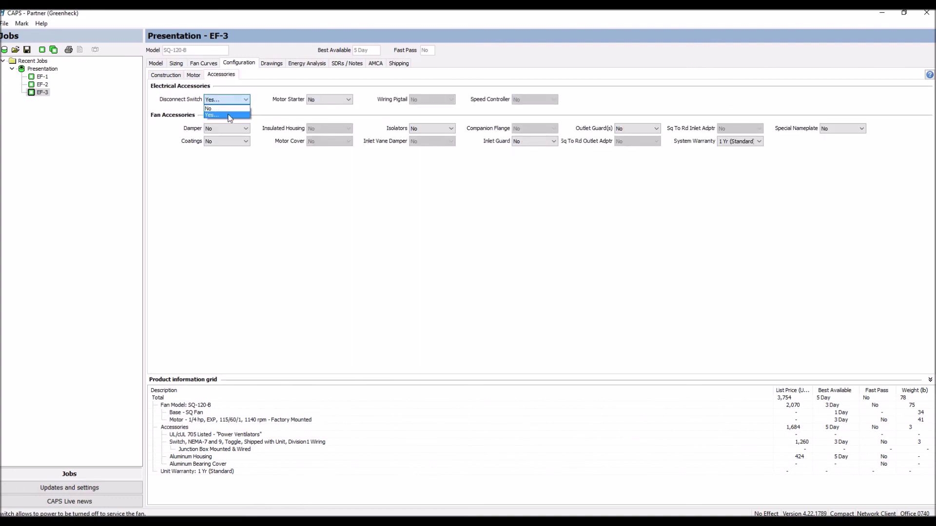
click(228, 116)
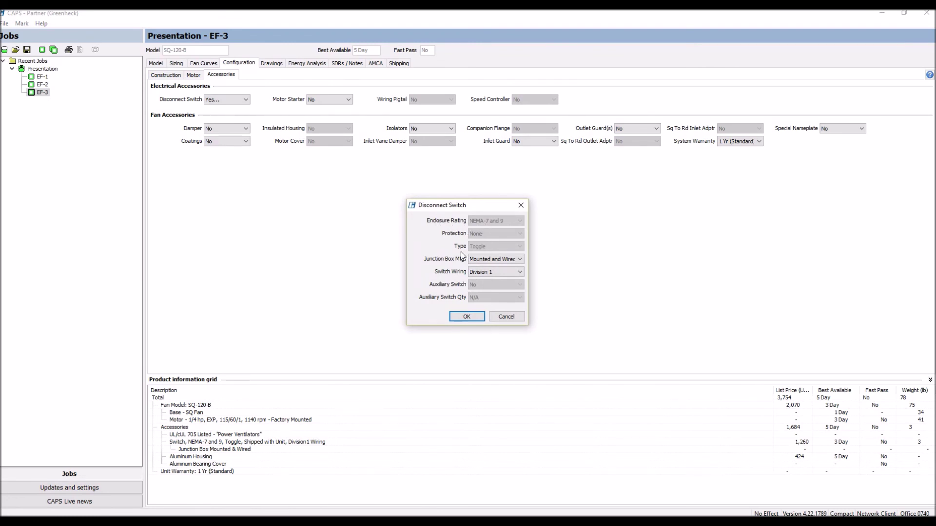
click(490, 260)
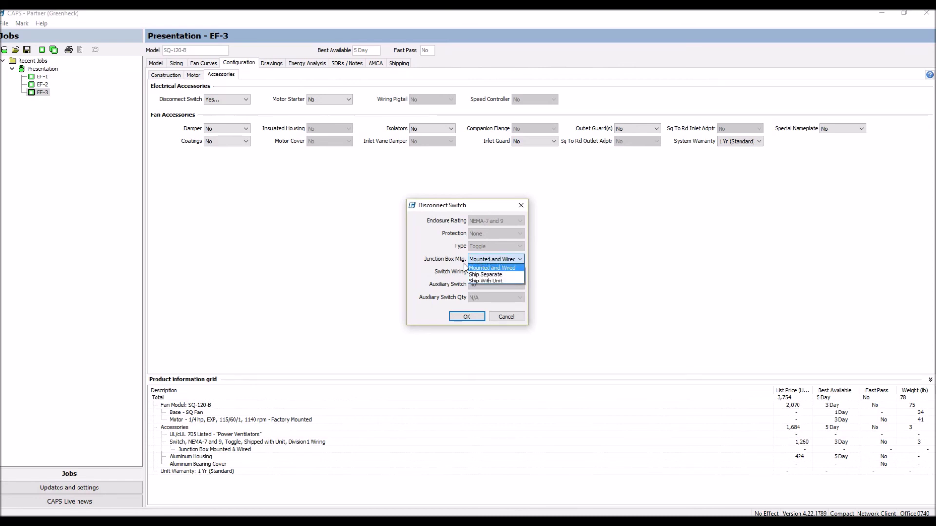
click(454, 274)
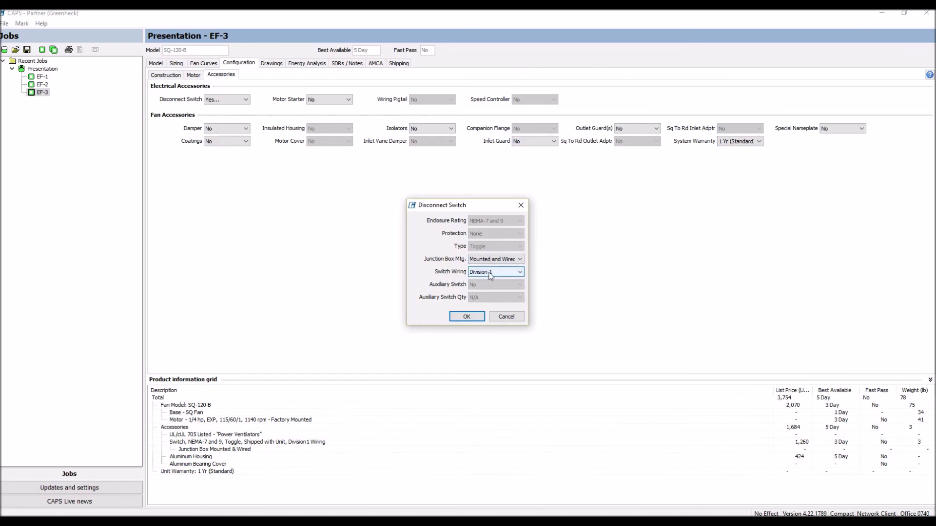
click(480, 272)
click(457, 298)
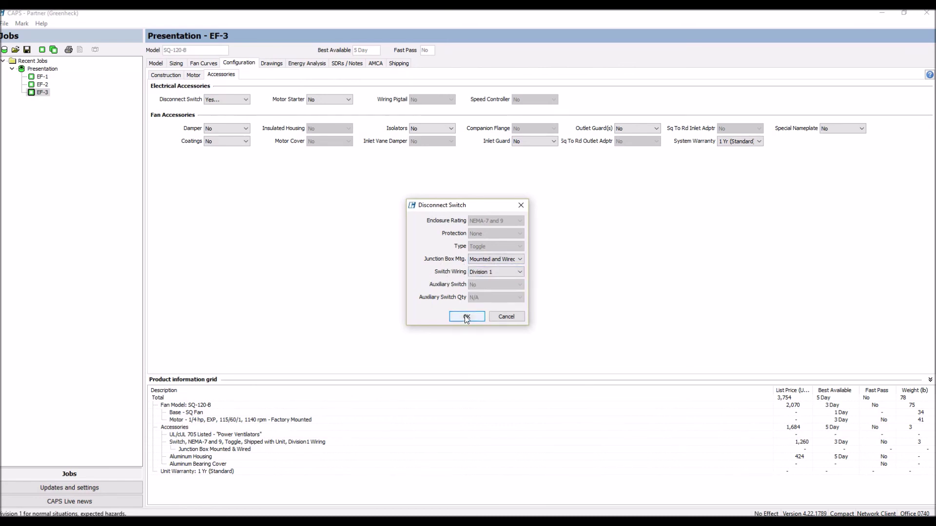
click(464, 314)
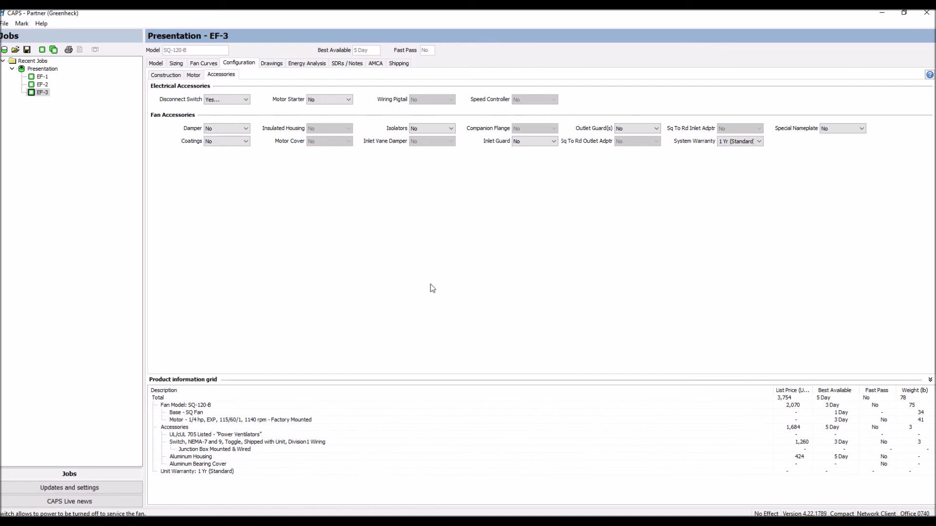